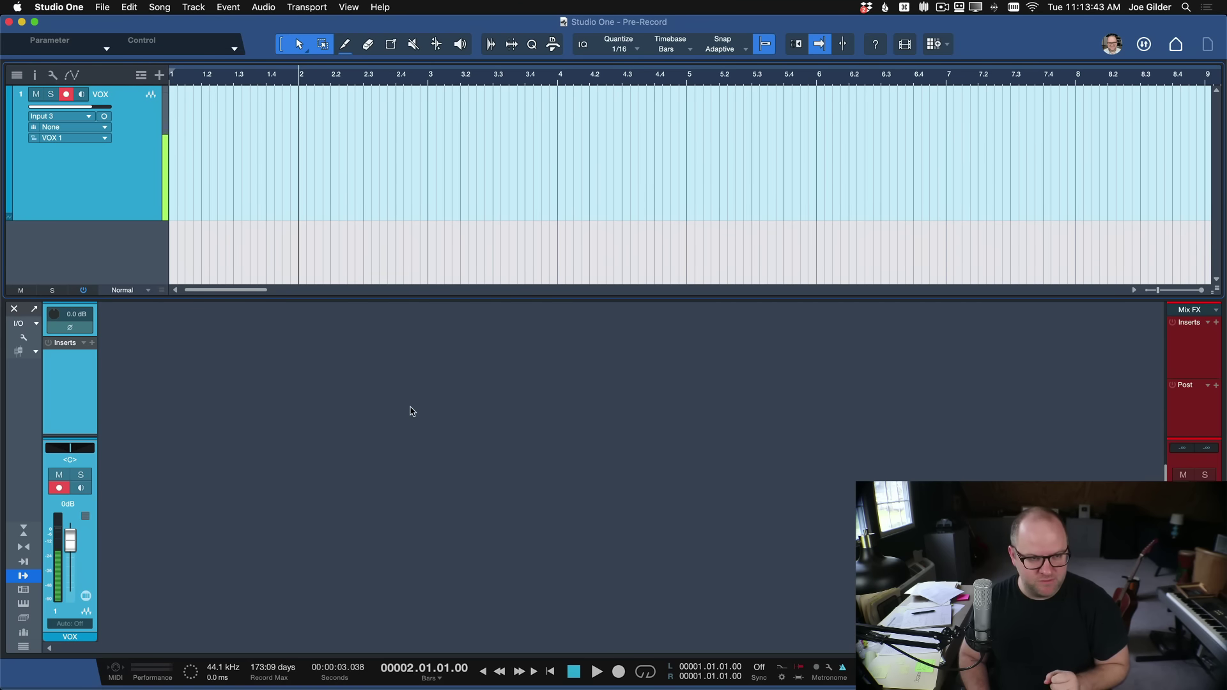
Record a vocal take on the VOX track, punching in at bar 2 and stopping at bar 4.
key("space")
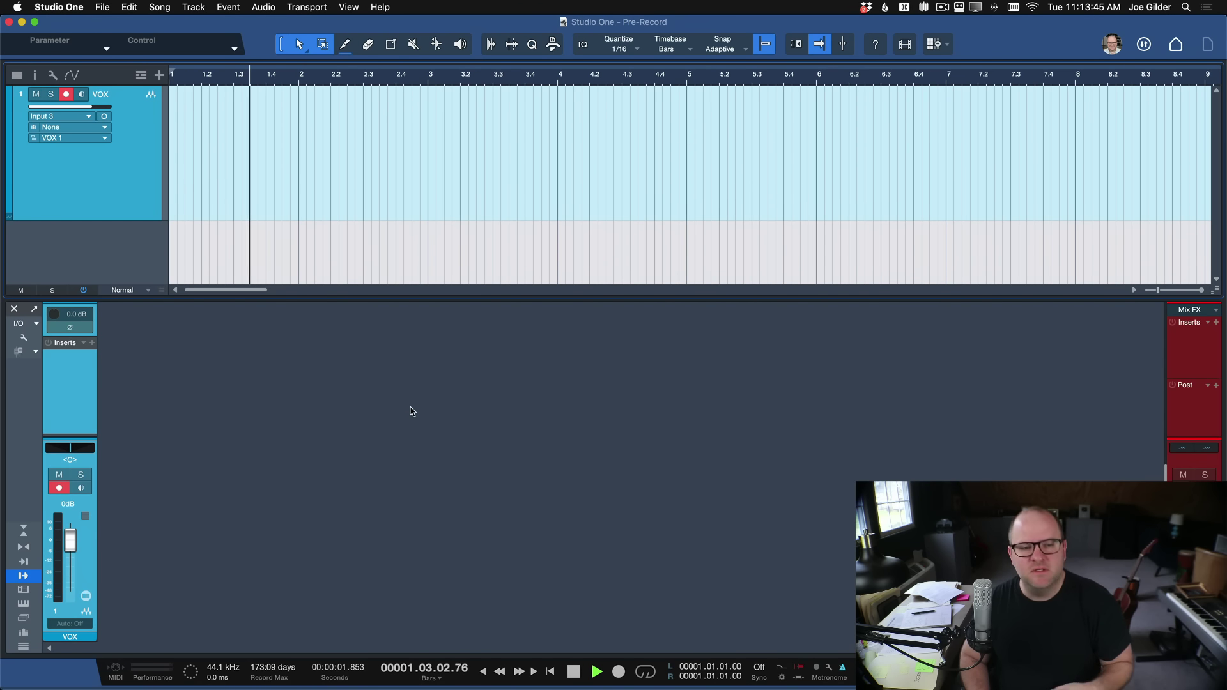
key("KP_Multiply")
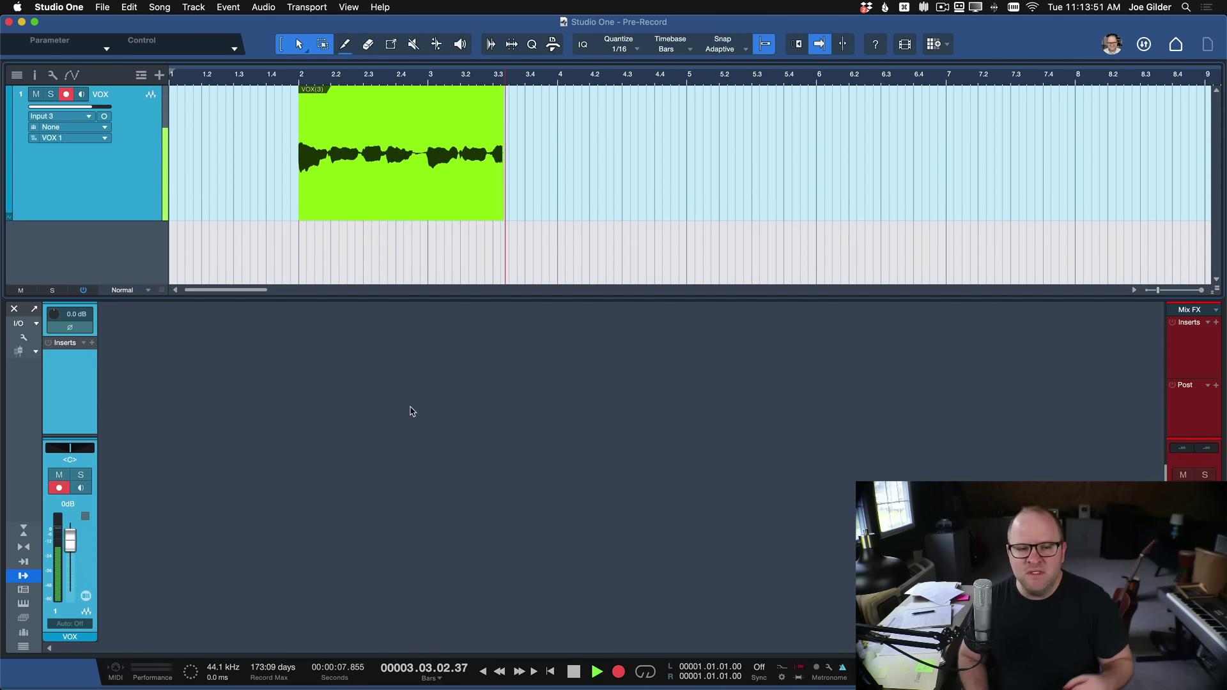
key("space")
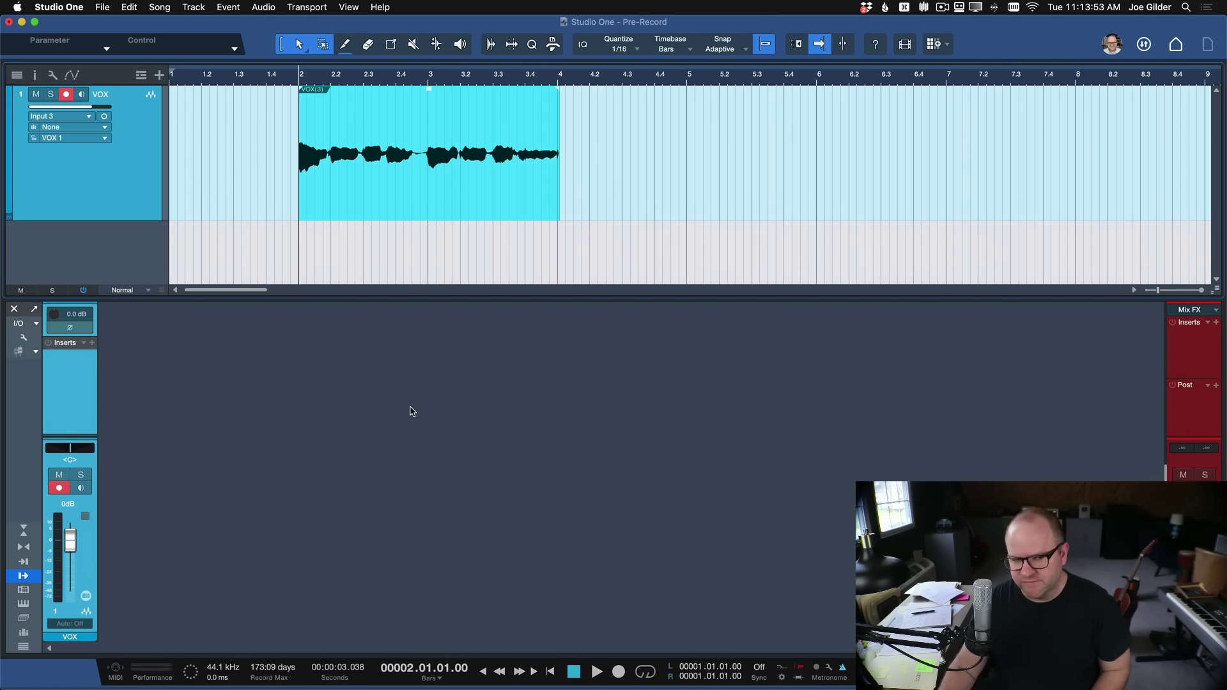
key("shift+z")
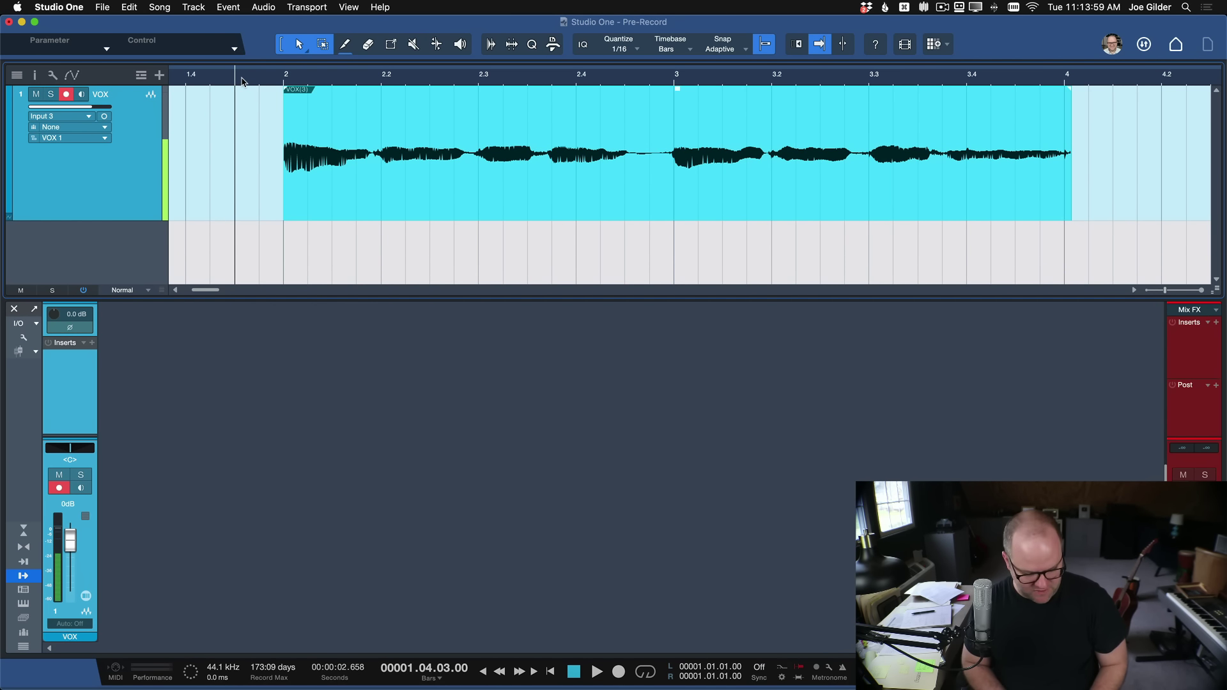
key("space")
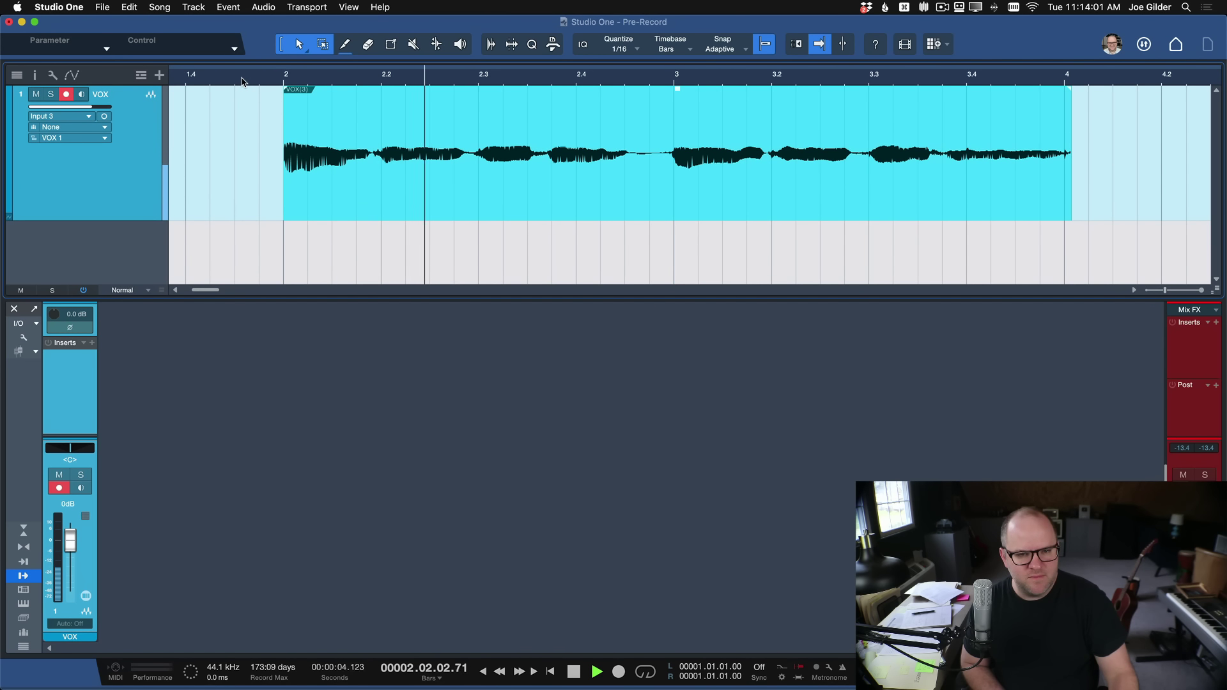
key("space")
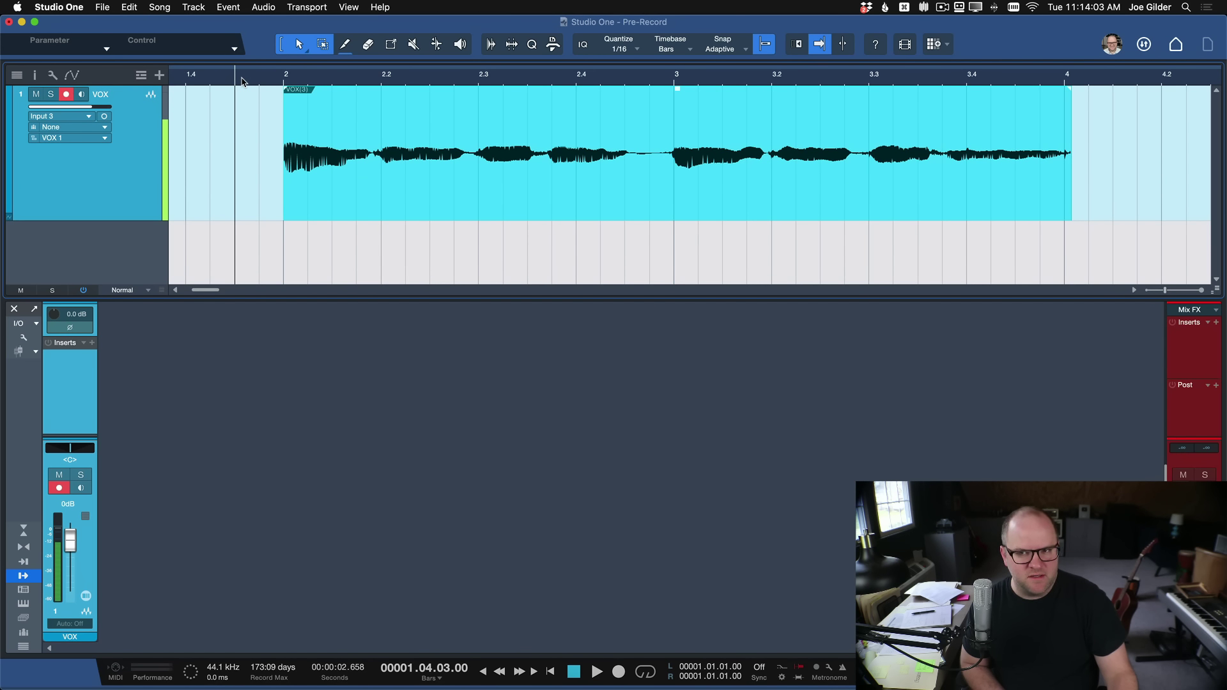
key("space")
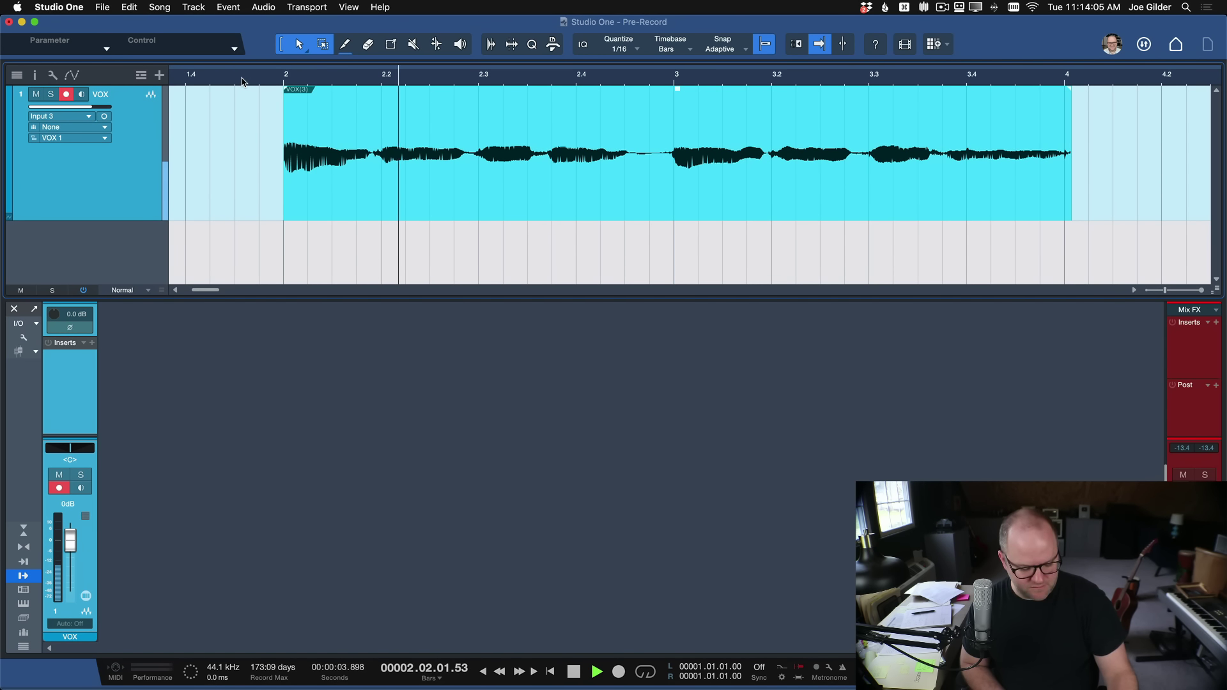
key("space")
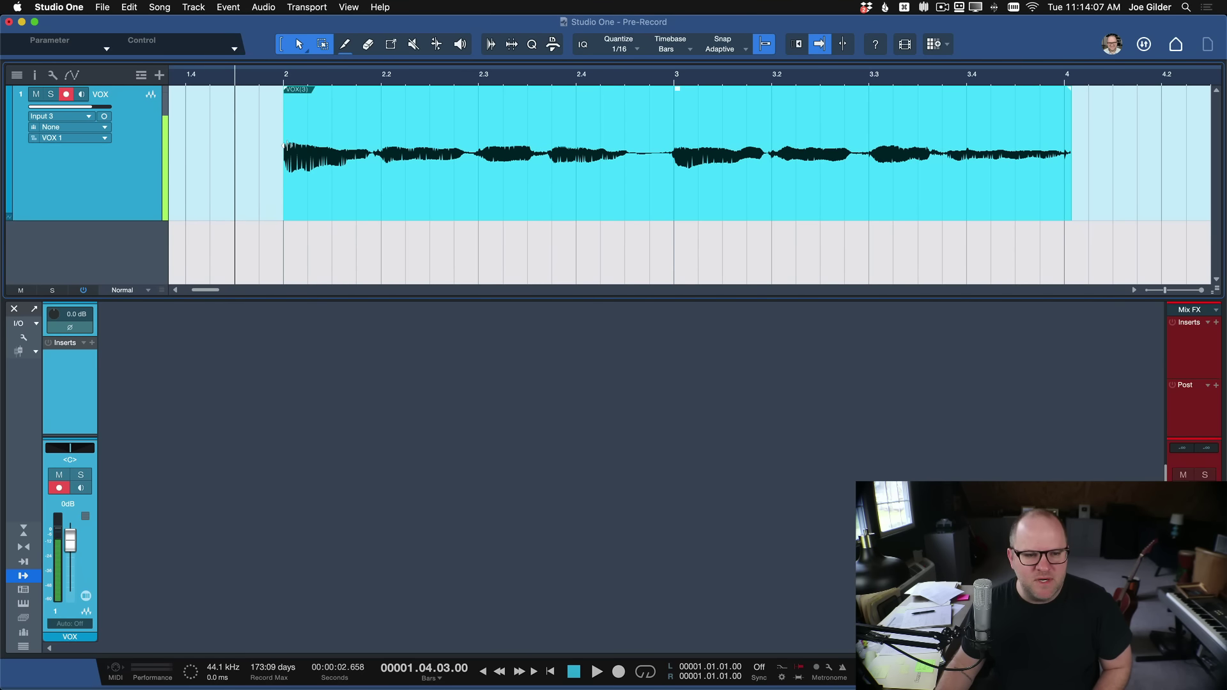
mouse_move(284, 146)
left_mouse_down()
mouse_move(200, 145)
mouse_move(287, 159)
left_mouse_up()
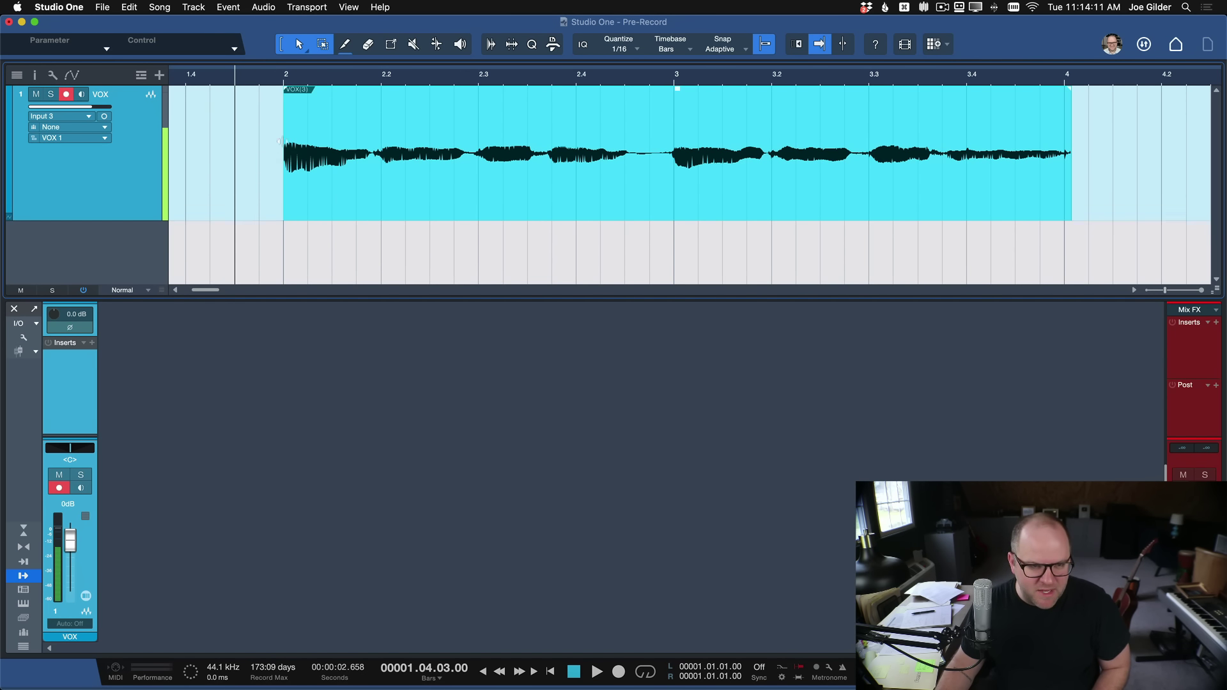
scroll(247, 165, "down", 2)
scroll(248, 163, "down", 2)
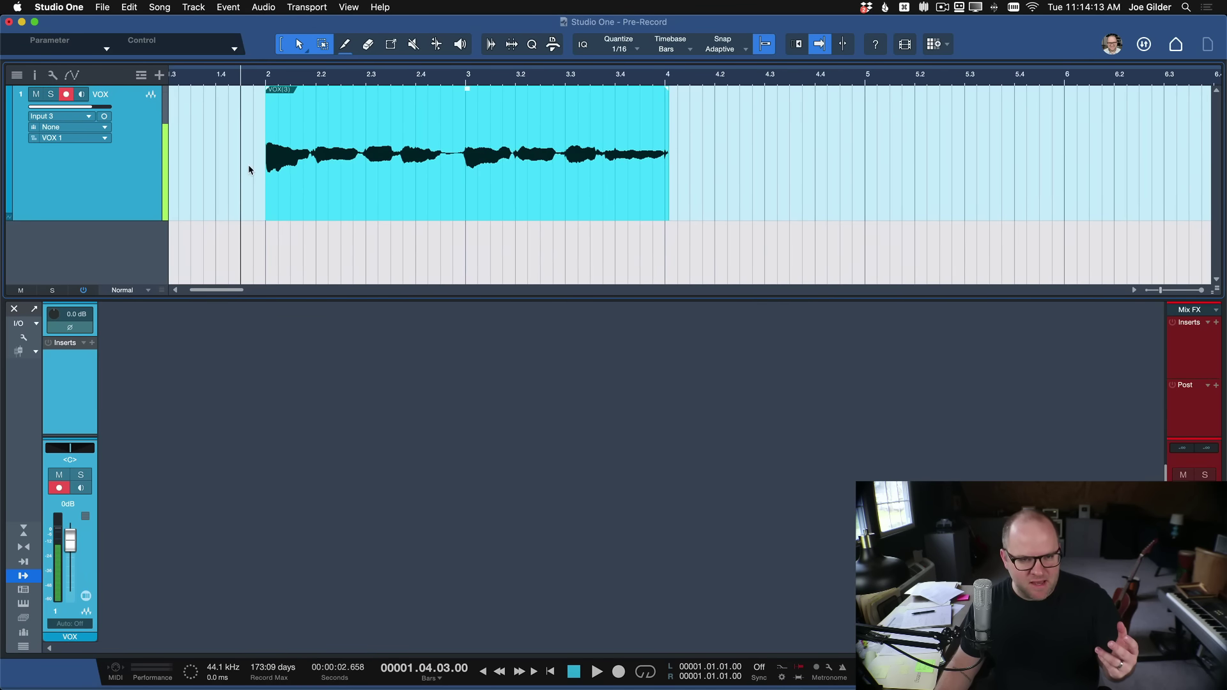
scroll(358, 146, "left", 3)
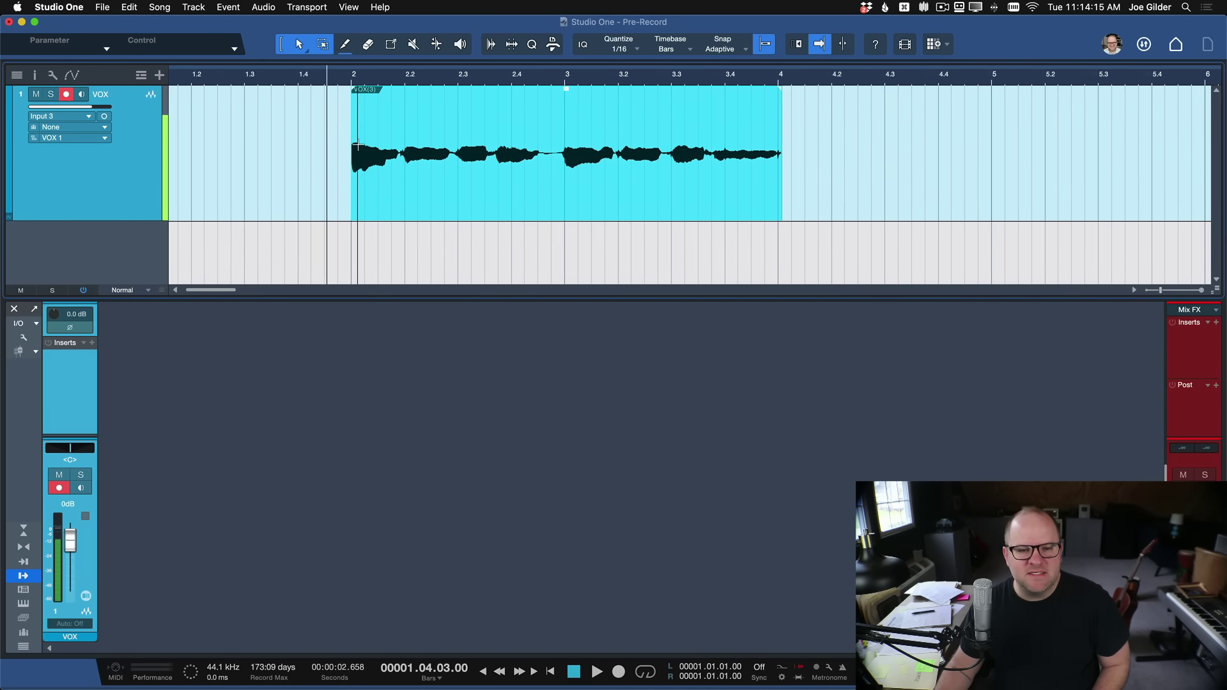
scroll(434, 161, "down", 2)
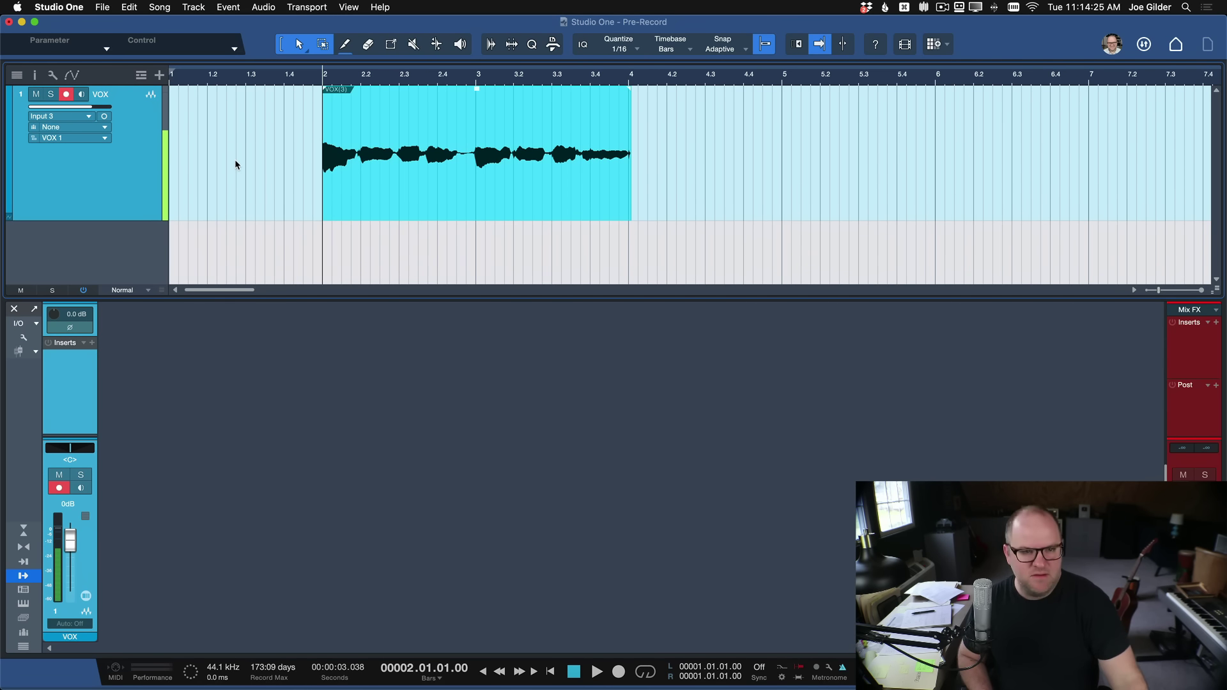
Punch in a short VOX take from bar 2 to about bar 2.4 during playback.
key("space")
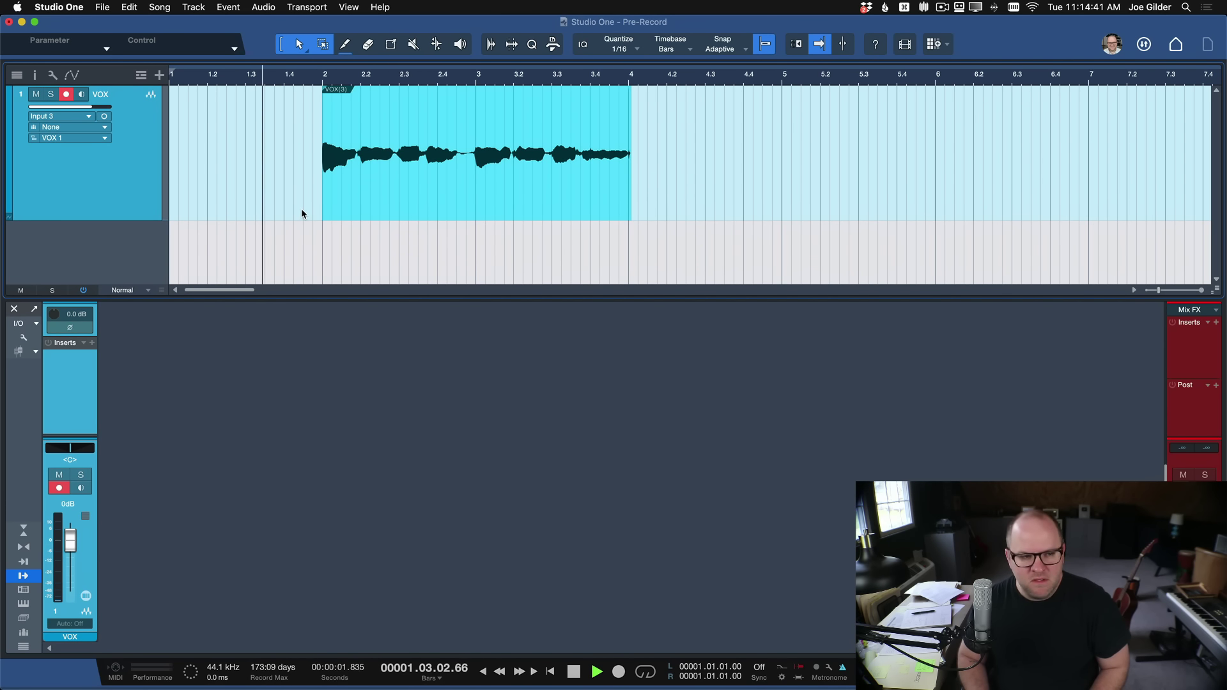
key("KP_Multiply")
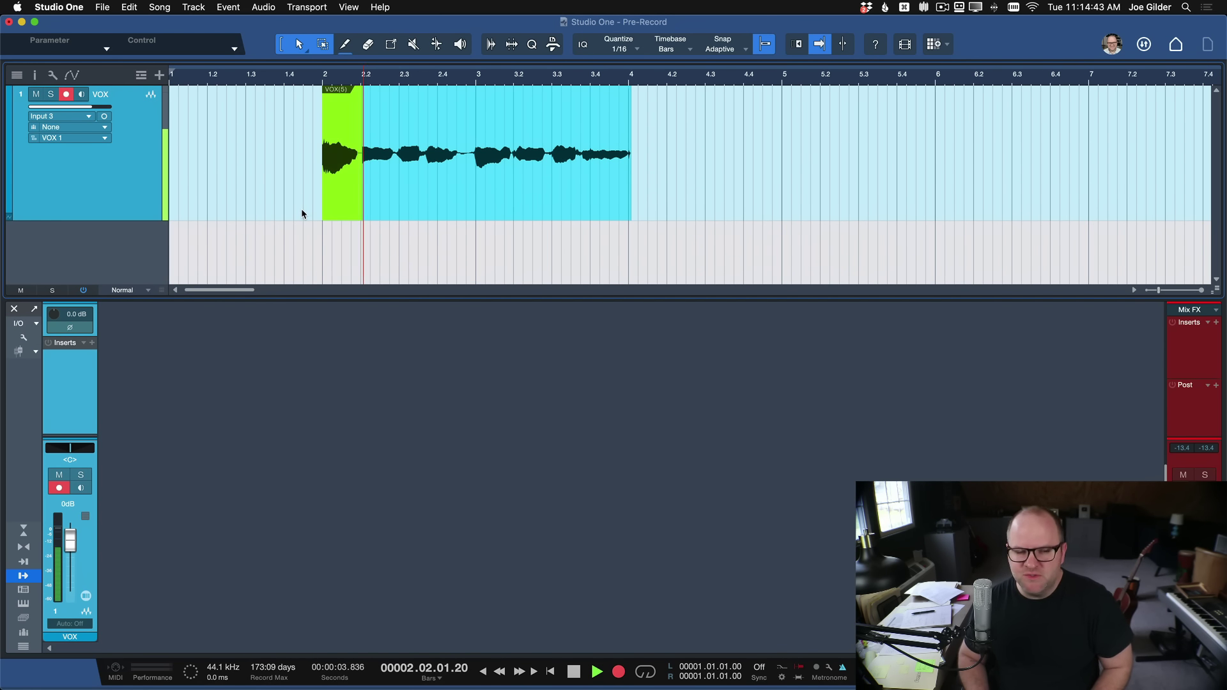
key("KP_Multiply")
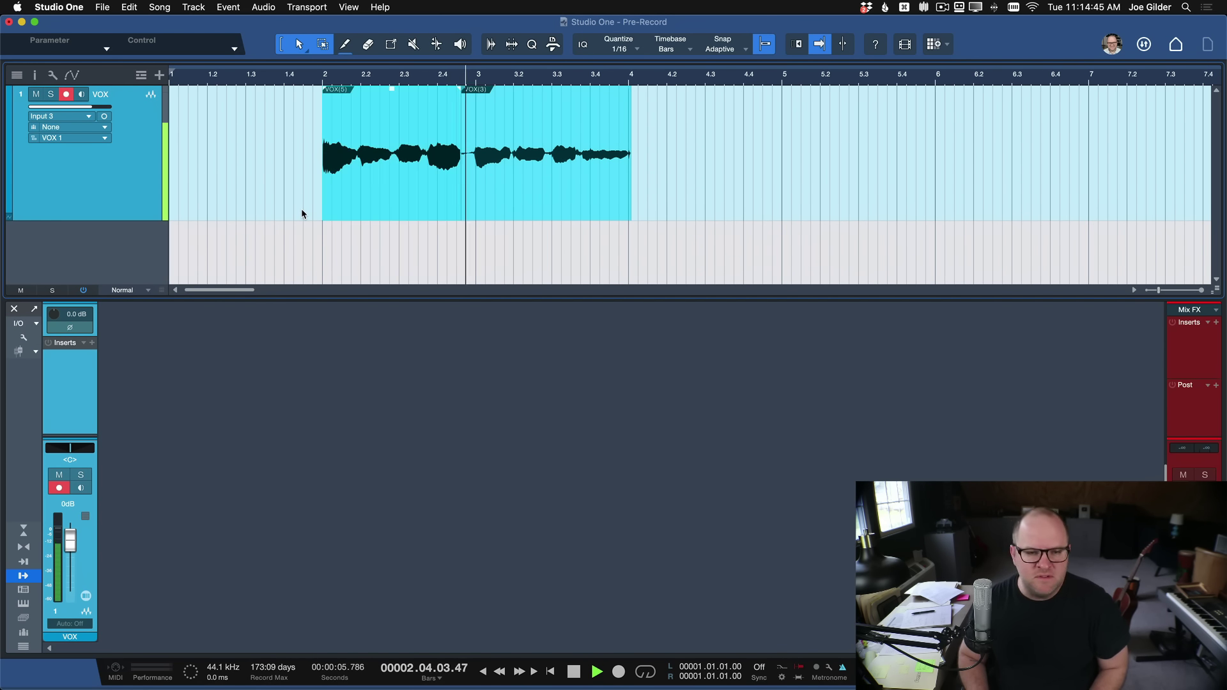
key("space")
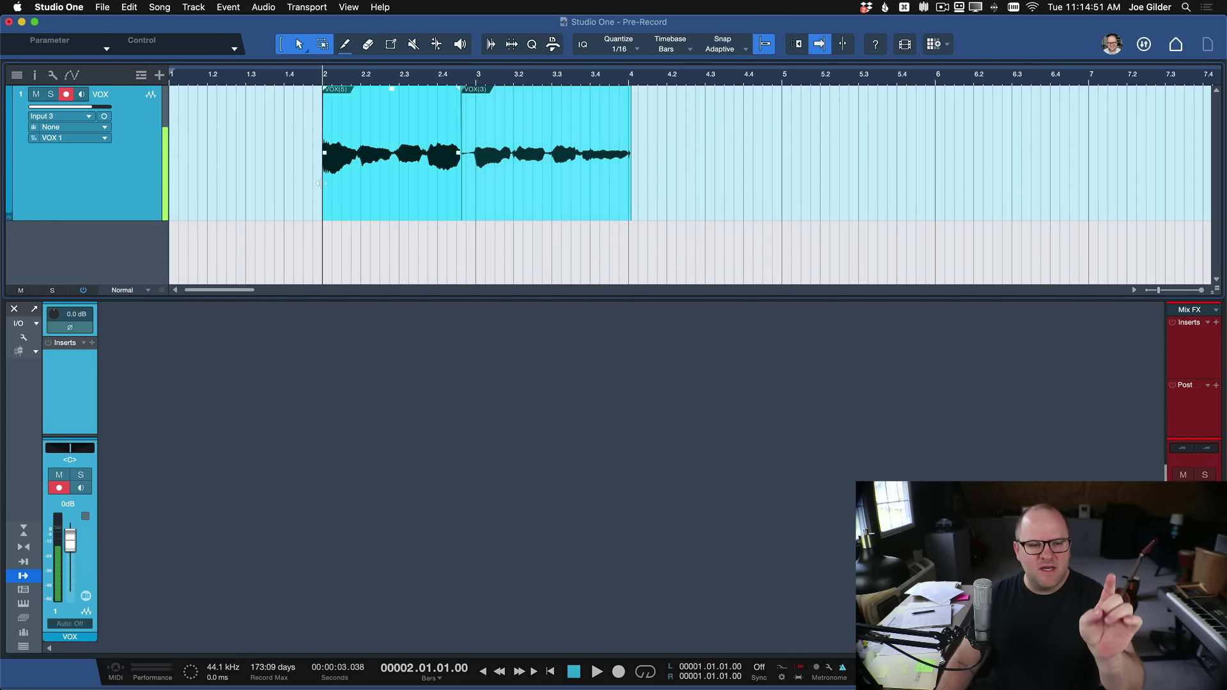
scroll(336, 181, "up", 5)
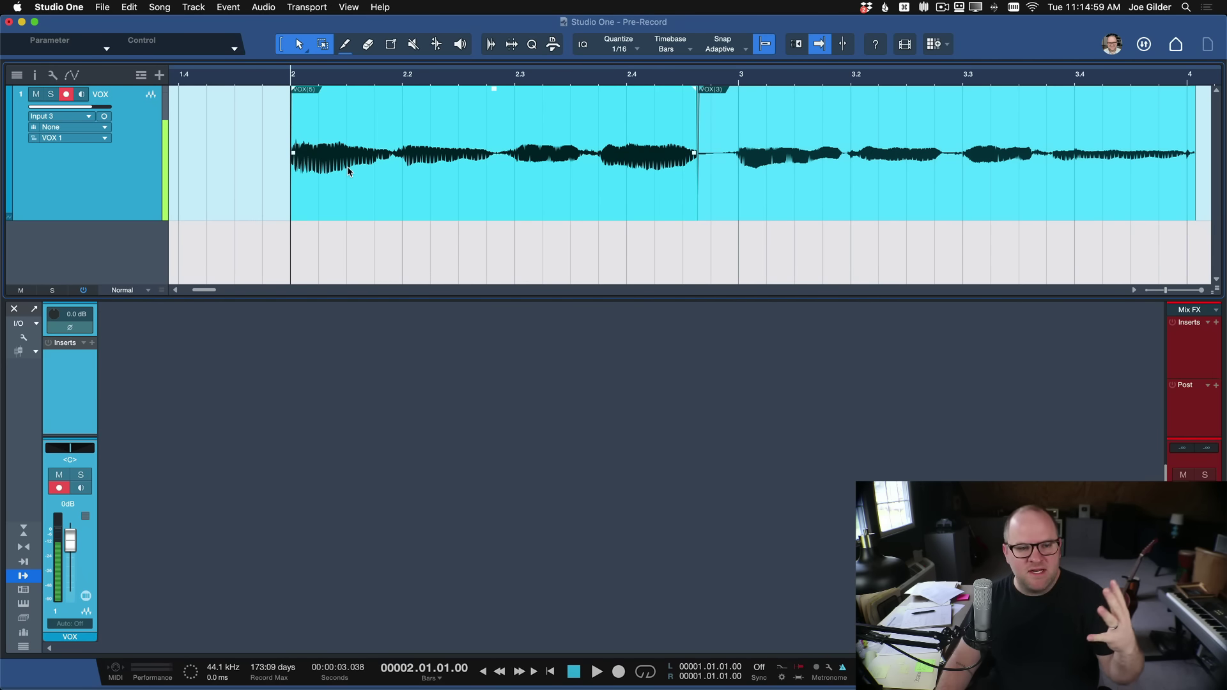
scroll(332, 169, "left", 3)
left_click(269, 83)
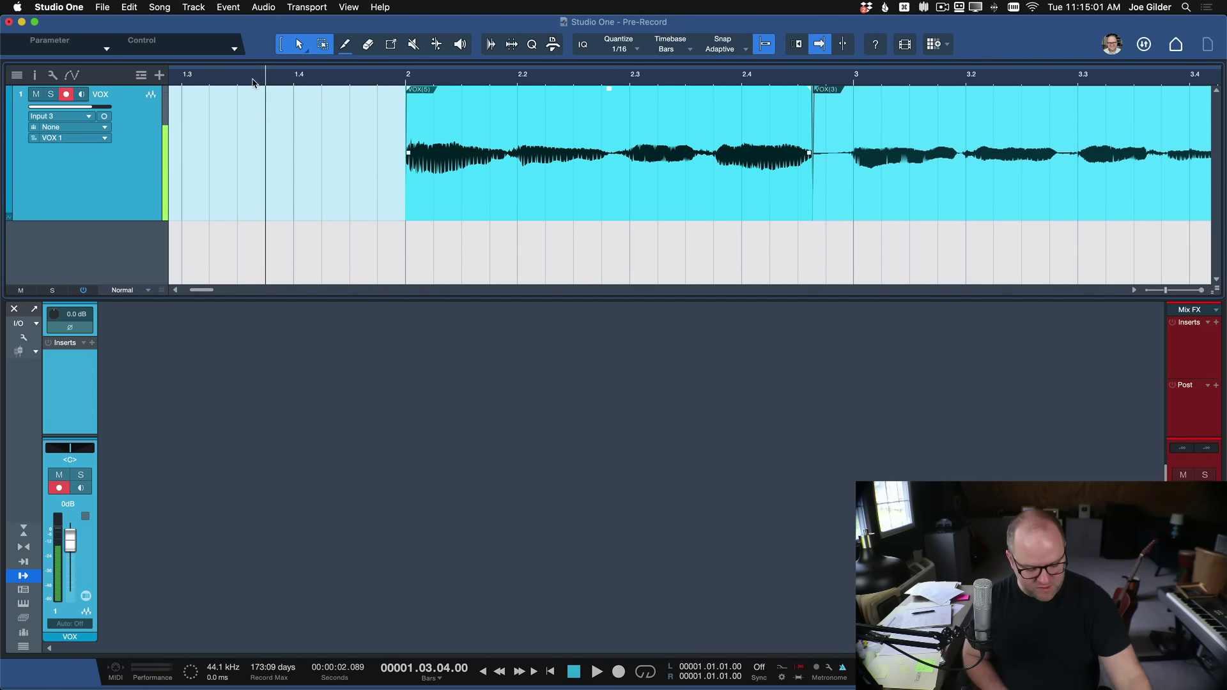
key("space")
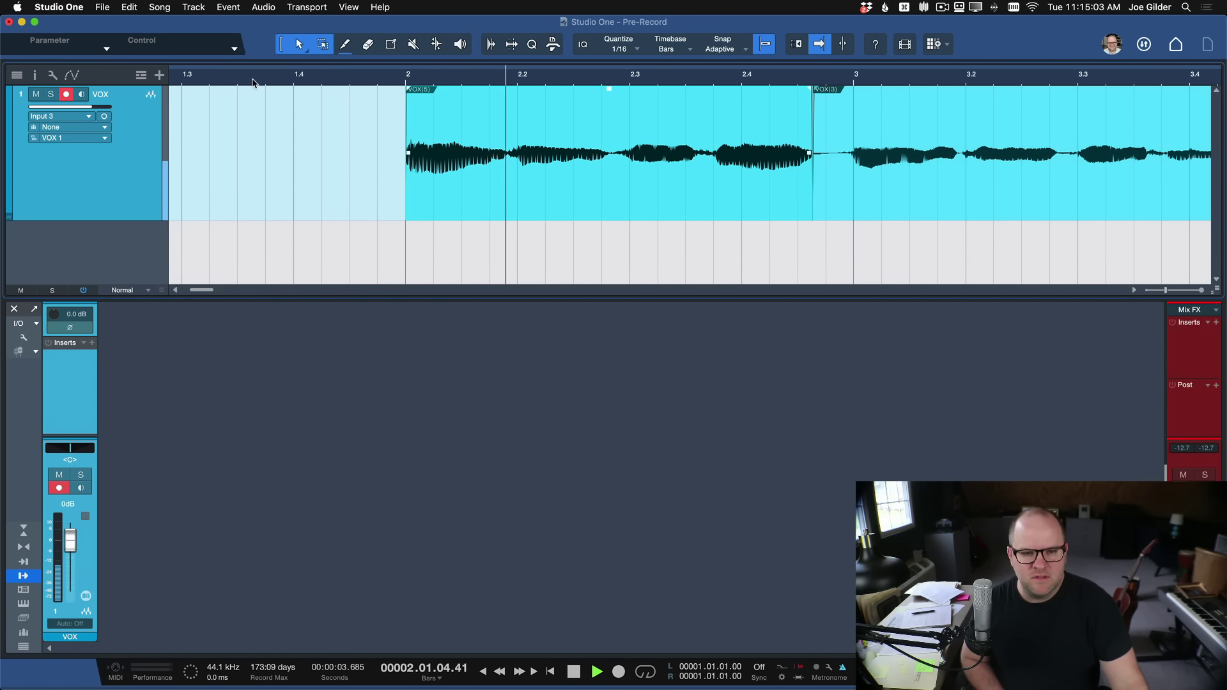
key("space")
key("space")
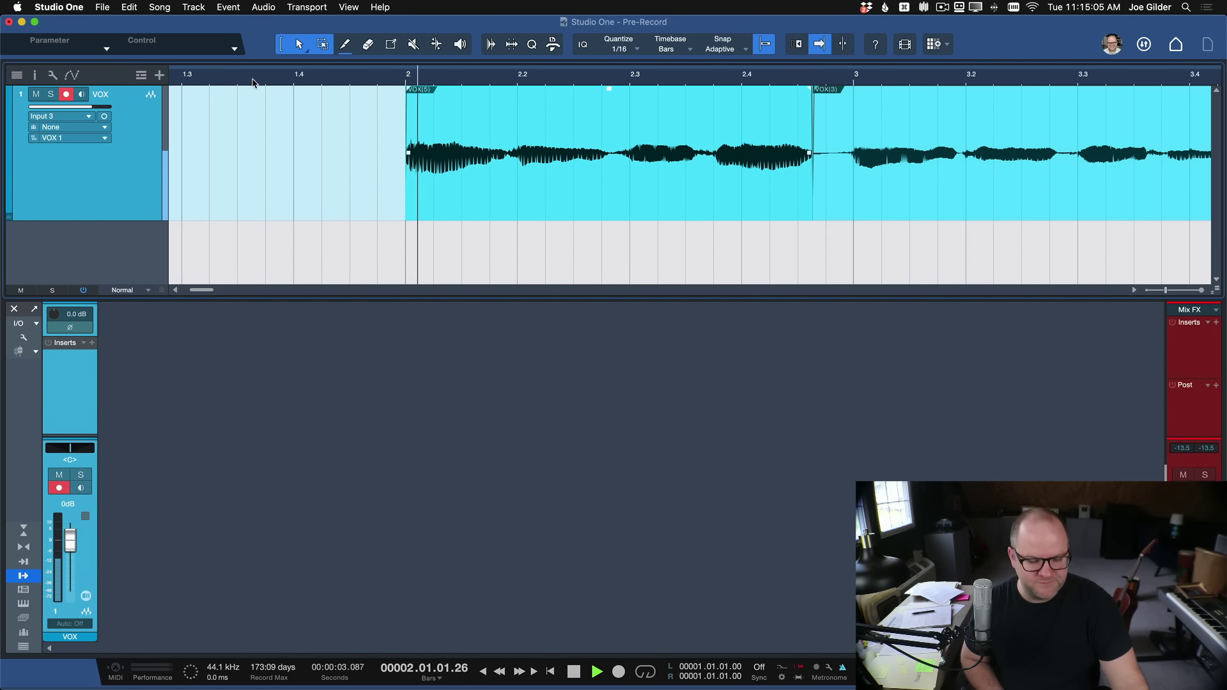
key("space")
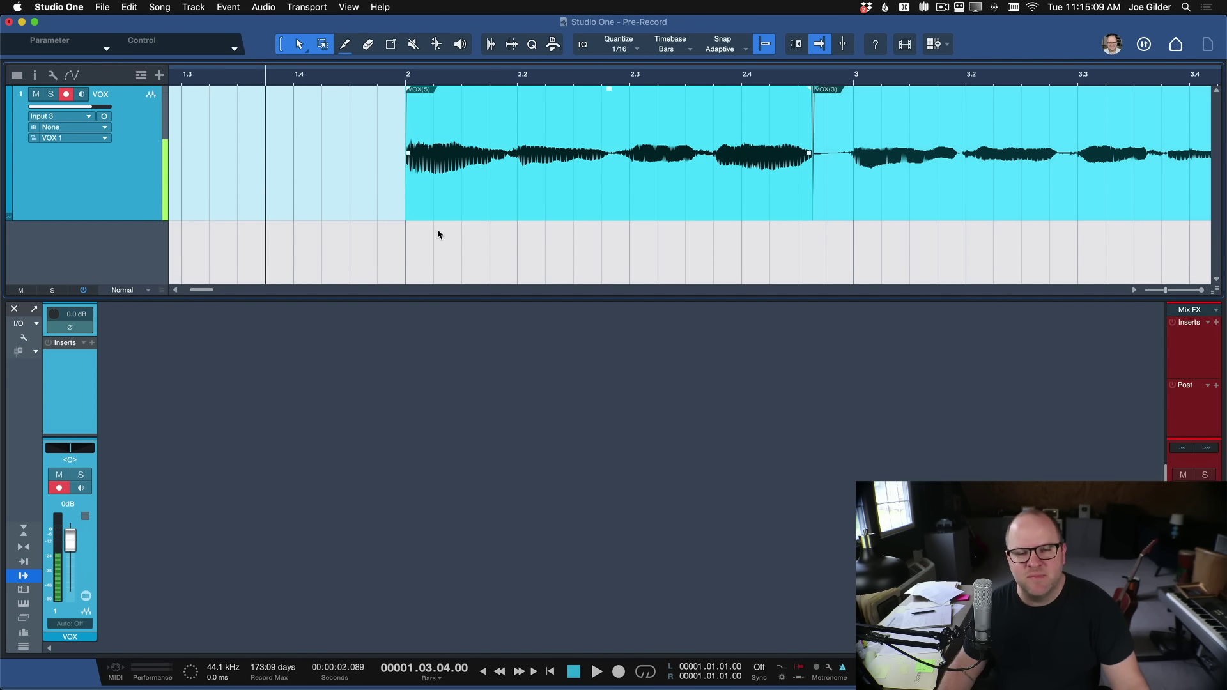
scroll(437, 229, "down", 2)
scroll(438, 234, "down", 1)
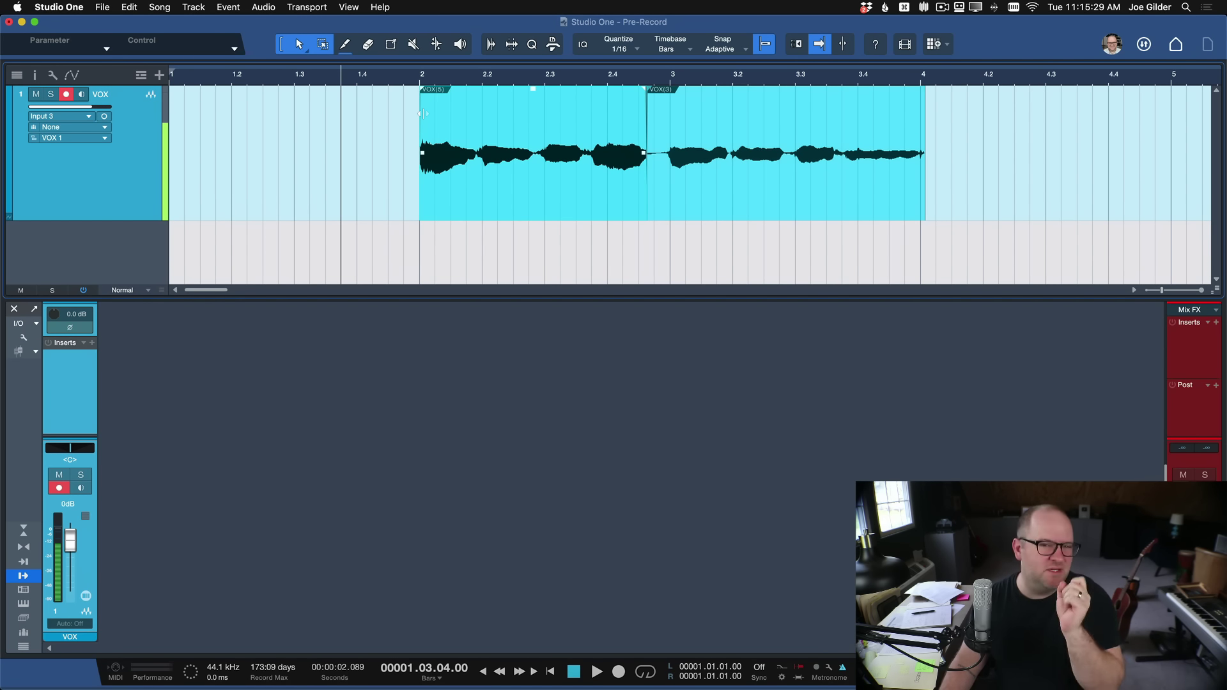
key("w")
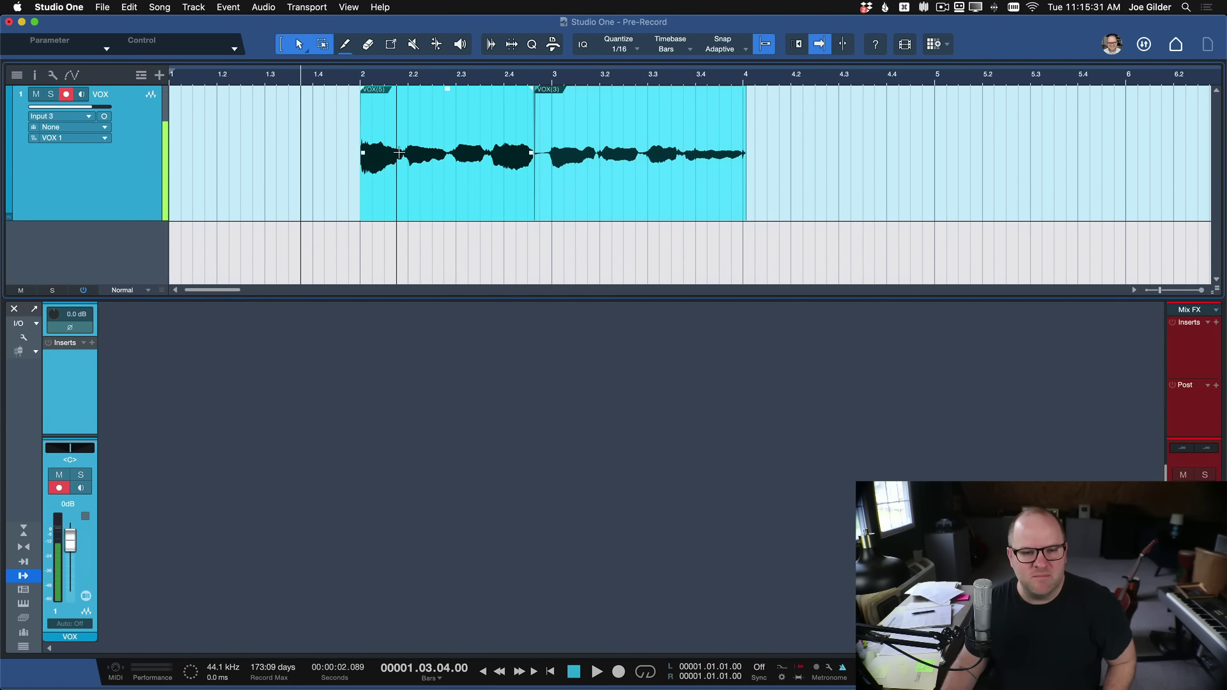
key("e")
key("e")
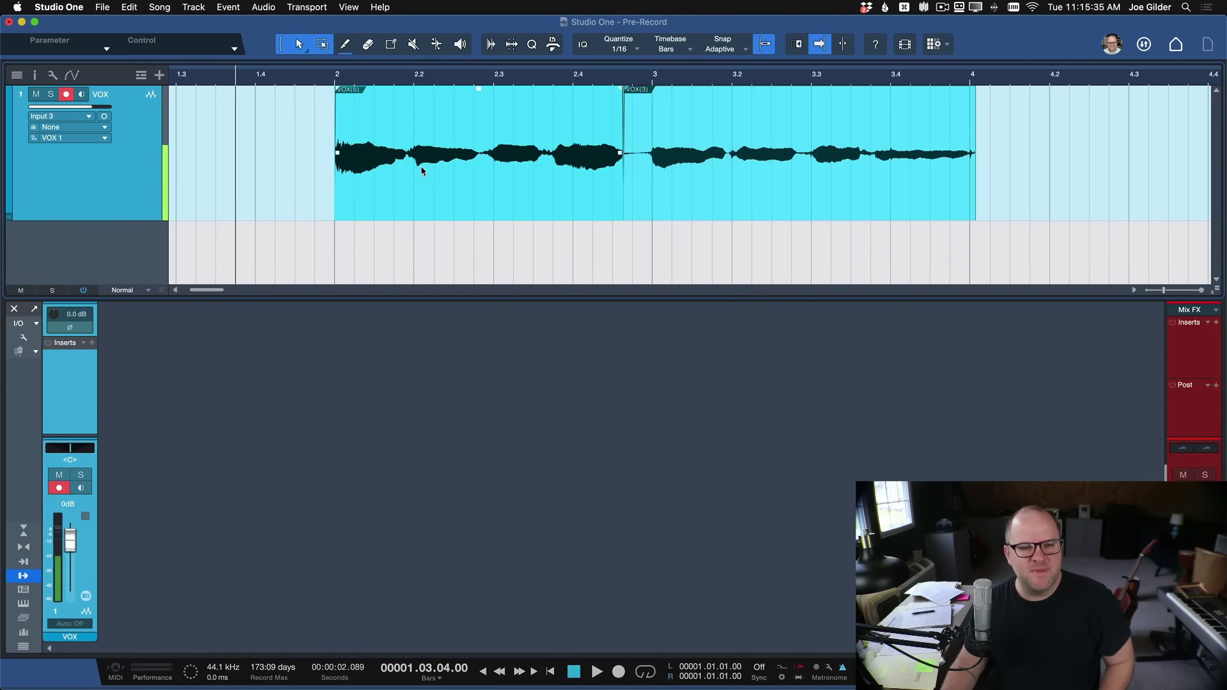
key("w")
key("w")
key("w")
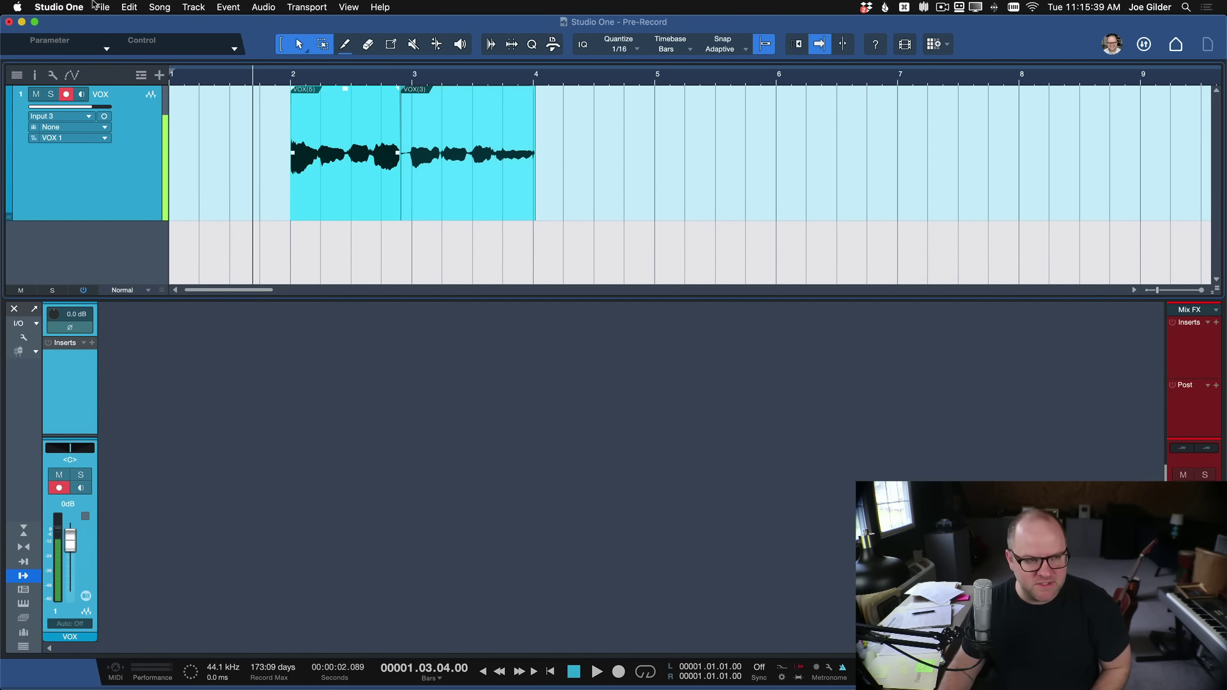
Open Preferences and enable Pre-record audio input.
left_click(59, 7)
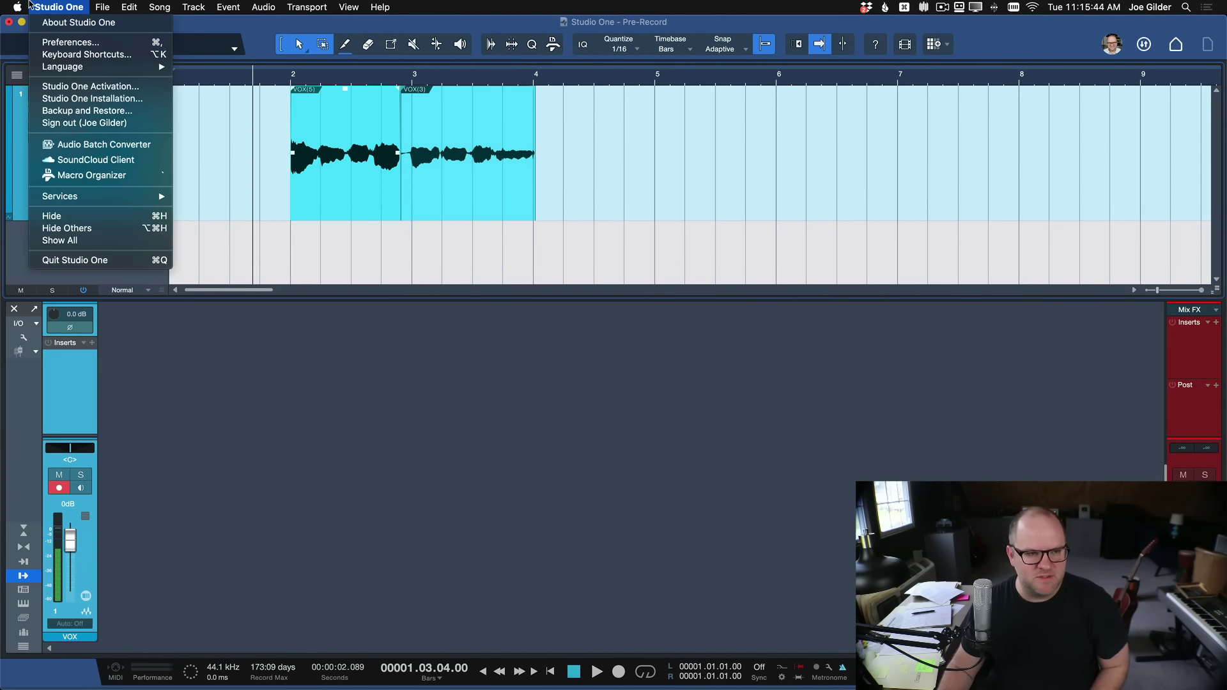
left_click(314, 82)
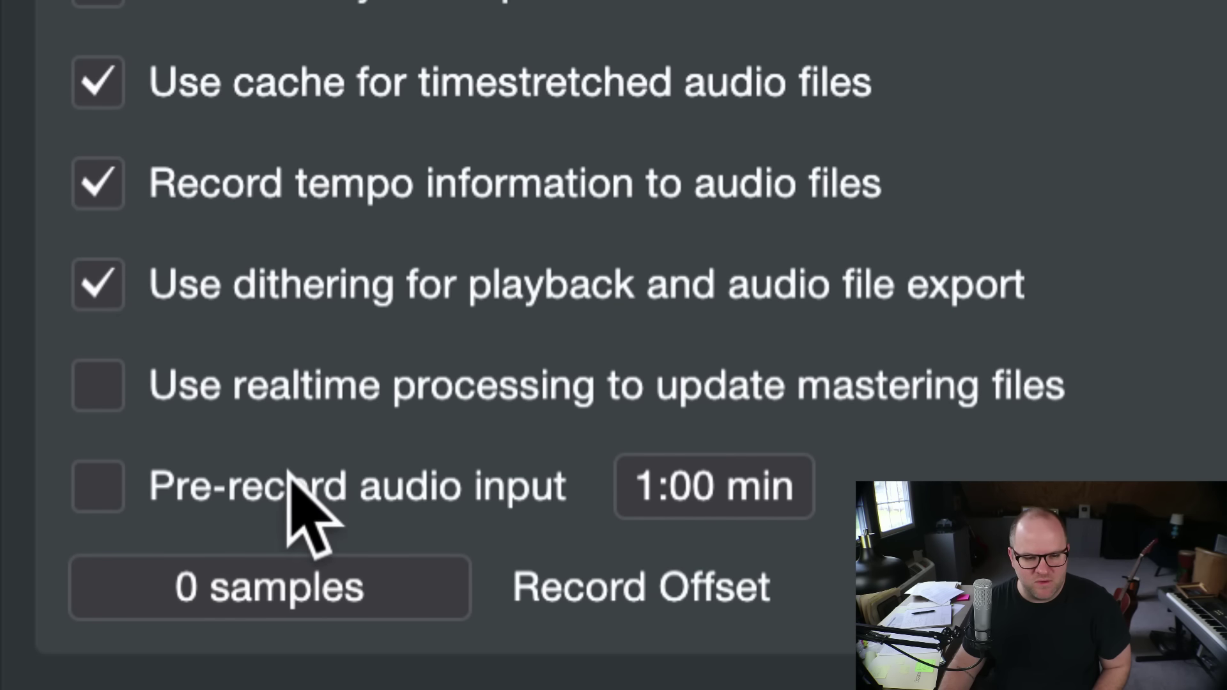
left_click(98, 488)
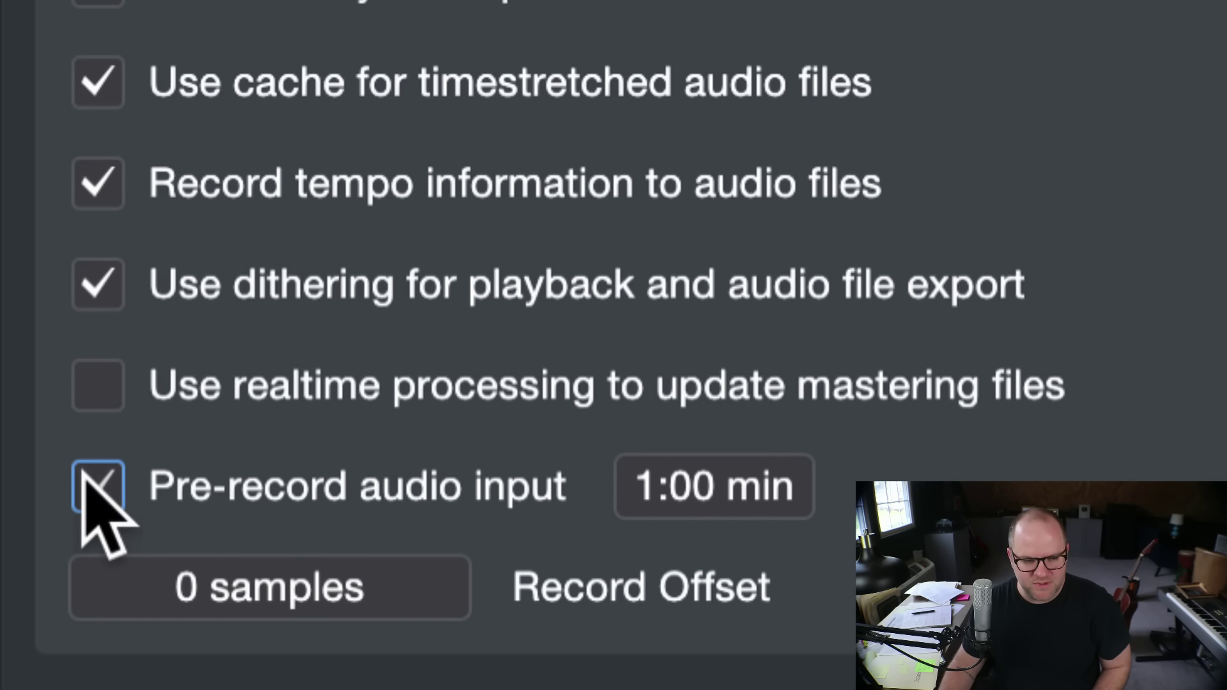
Set the pre-record buffer length to 1:00 min (60) and apply the audio preferences.
left_click(679, 493)
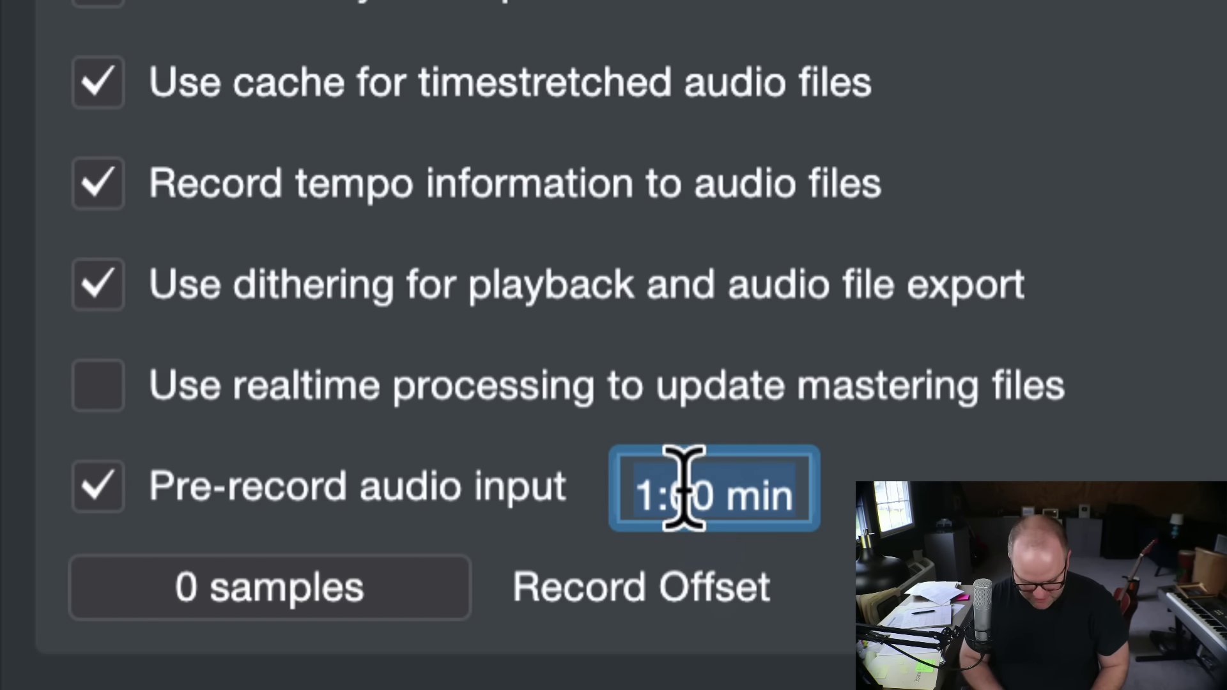
type("5")
key("Tab")
left_click(929, 470)
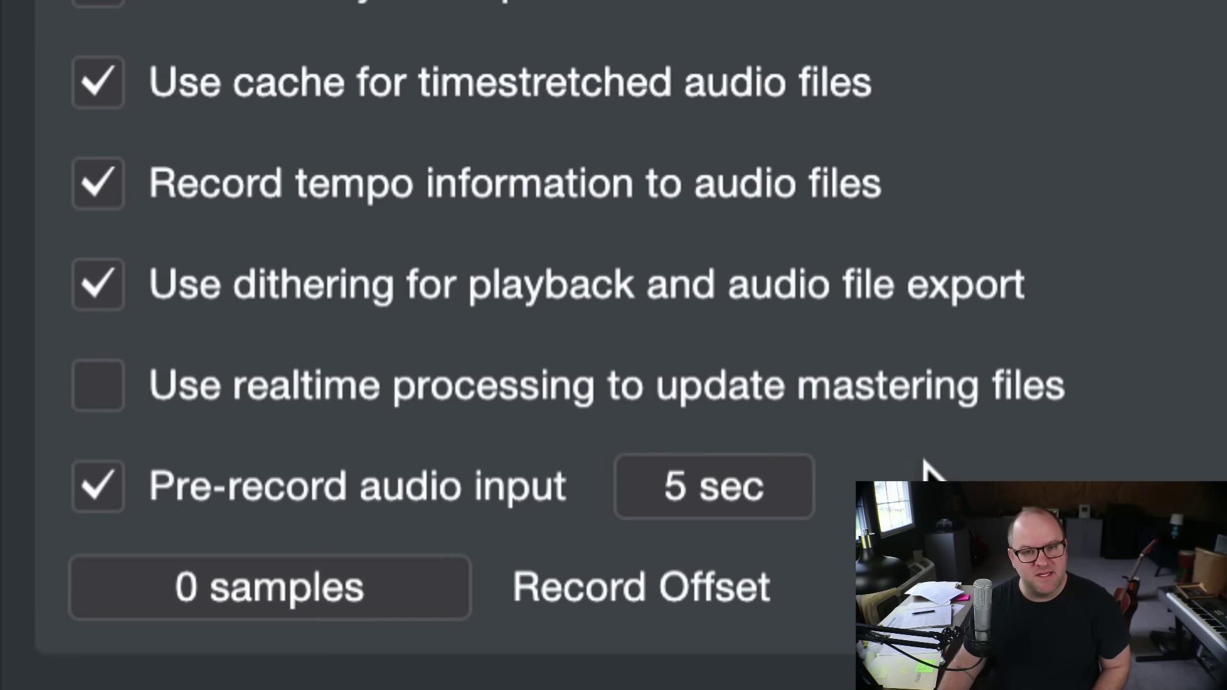
left_click(722, 483)
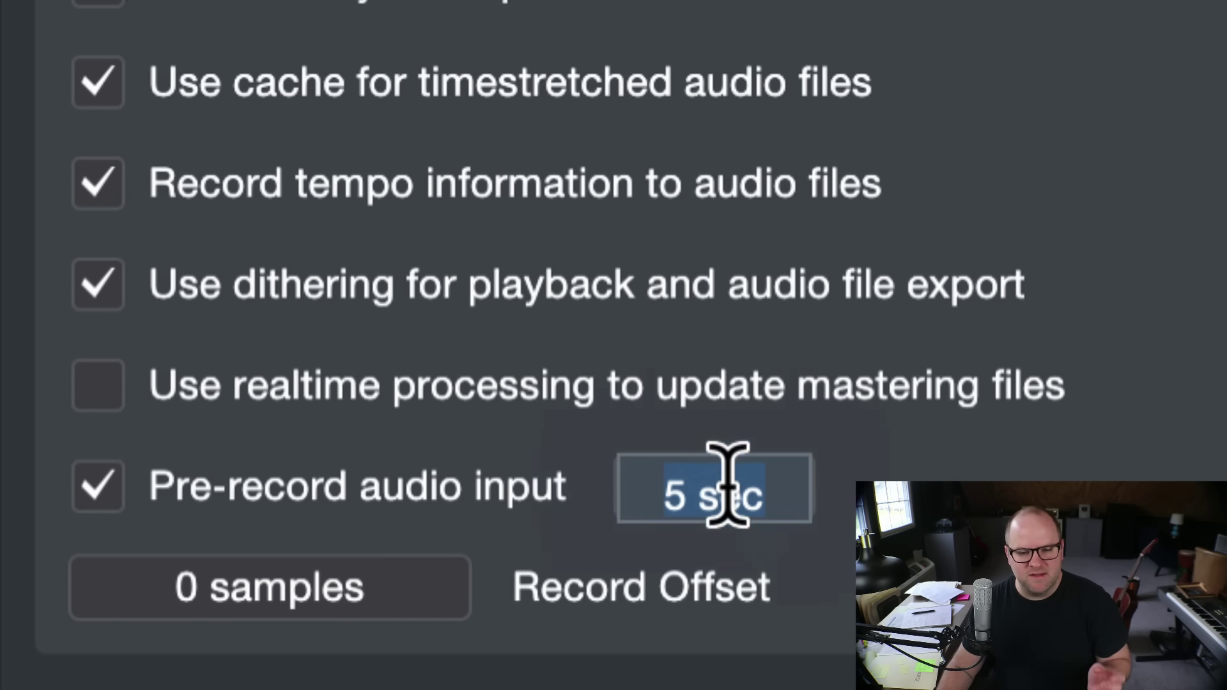
type("60")
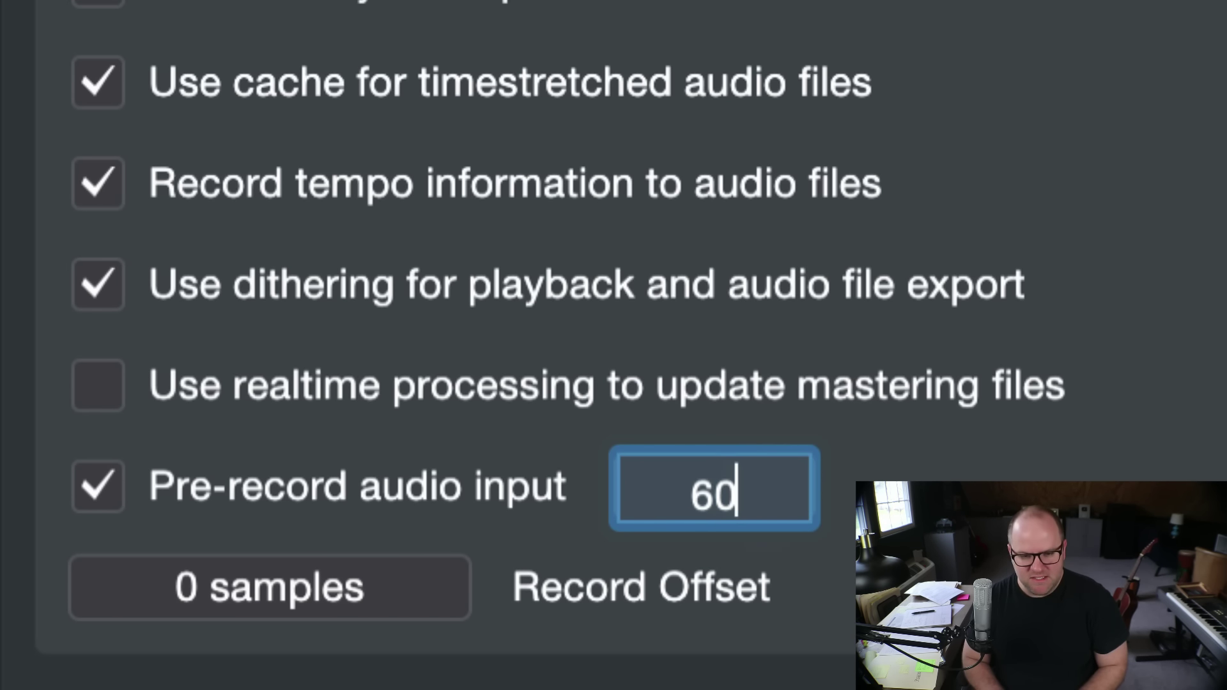
key("Tab")
left_click(699, 505)
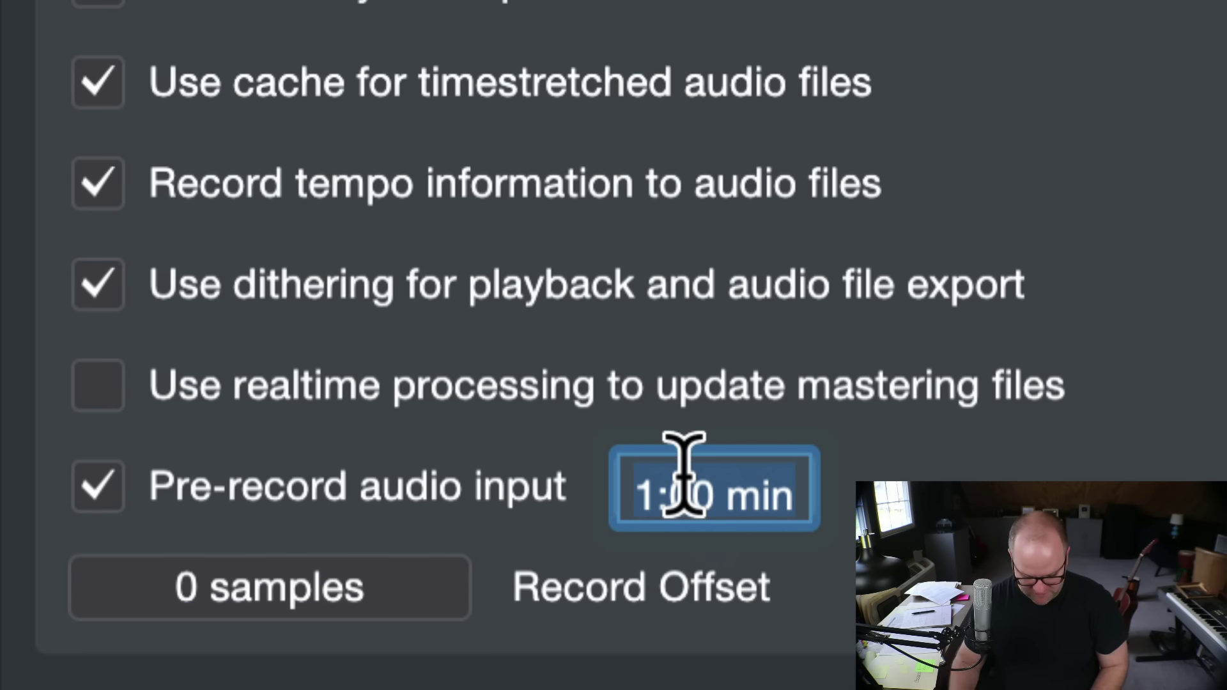
type("600")
key("Tab")
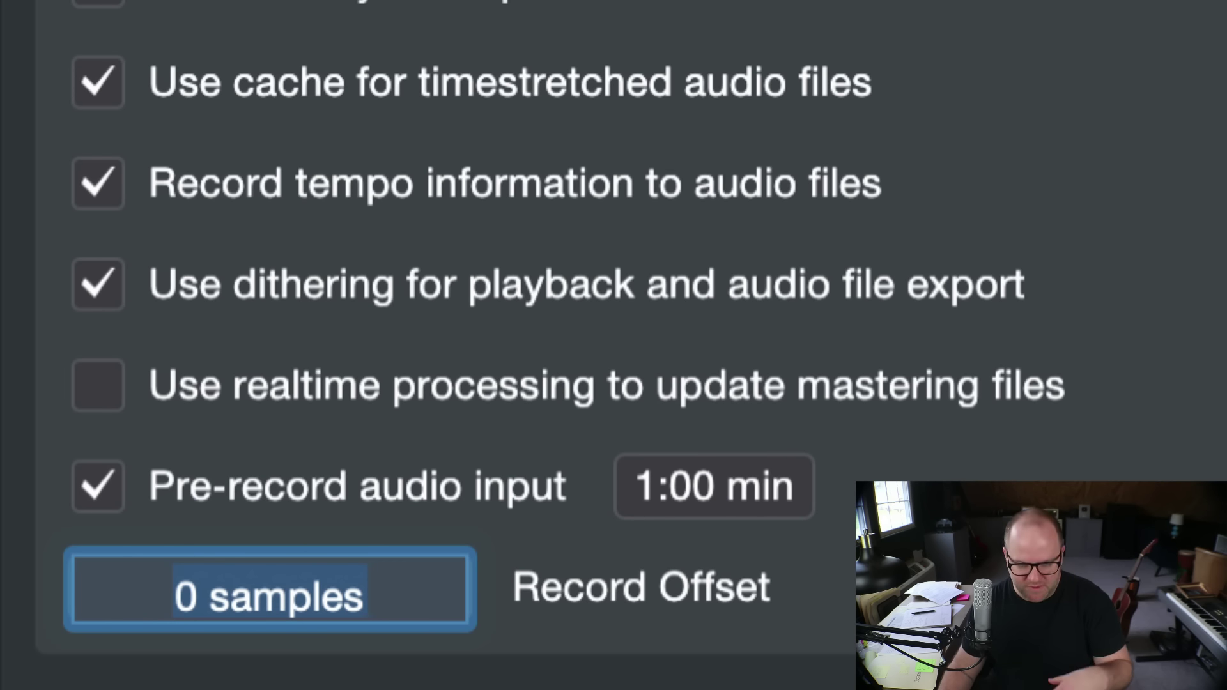
key("Return")
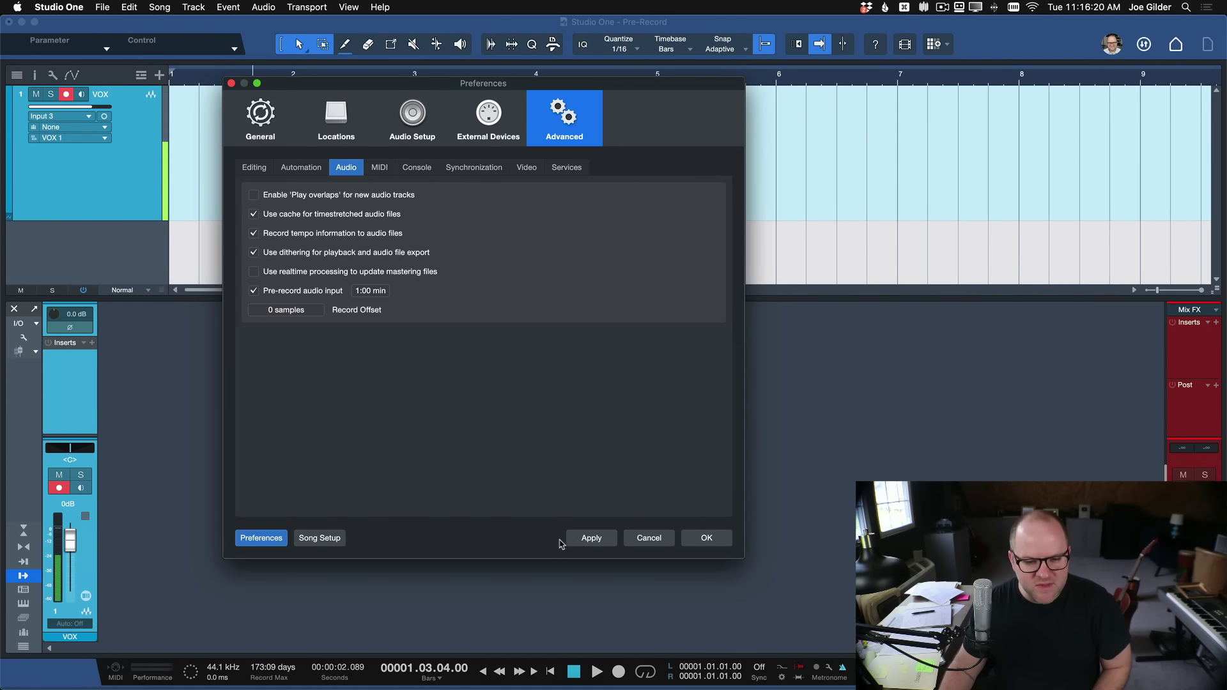
left_click(591, 540)
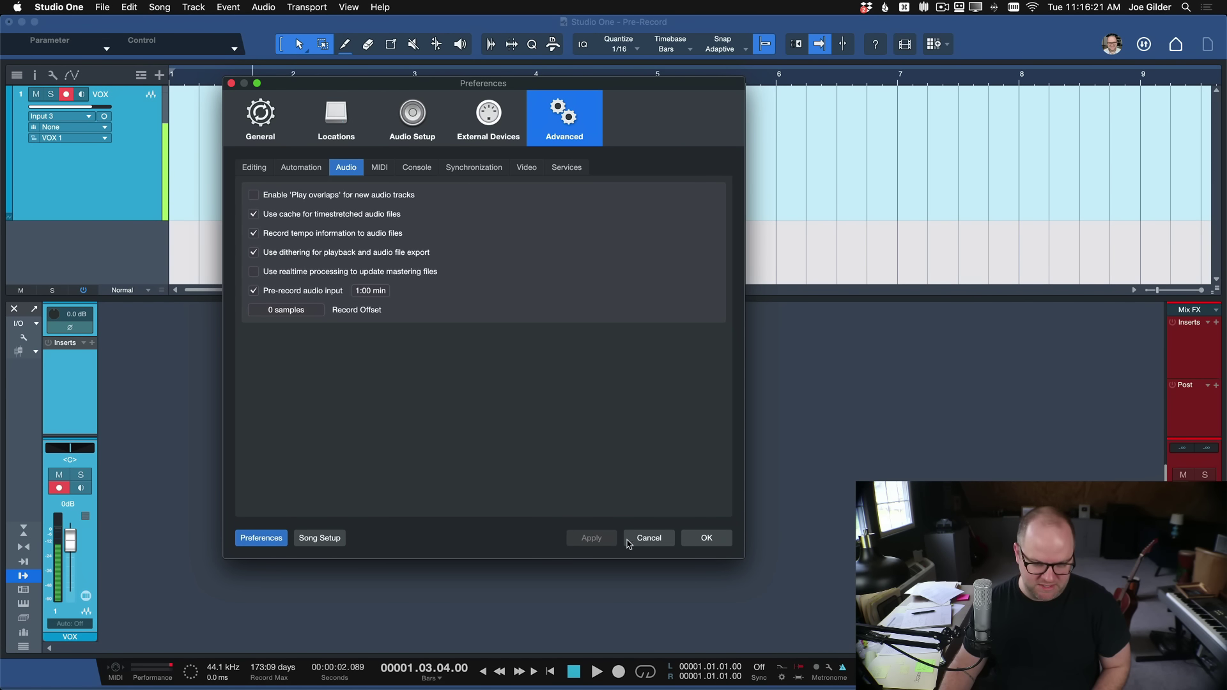
Close Preferences with OK, zoom out, and place the playhead at bar 7.
left_click(707, 540)
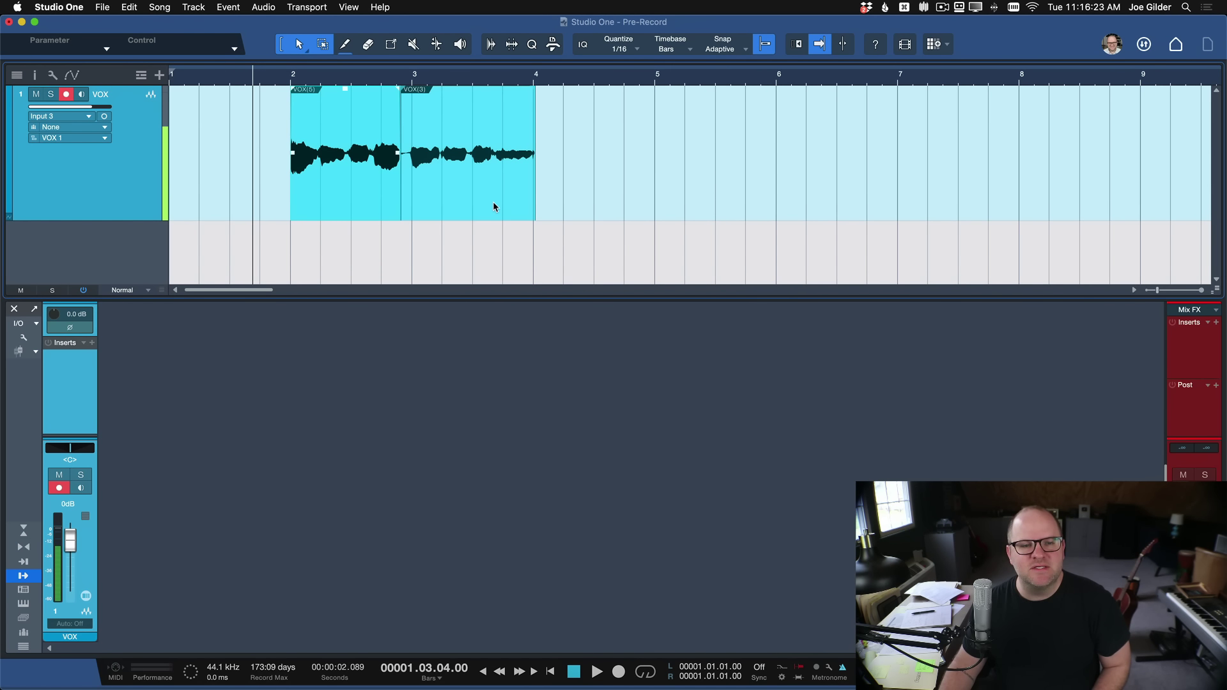
key("w")
key("w")
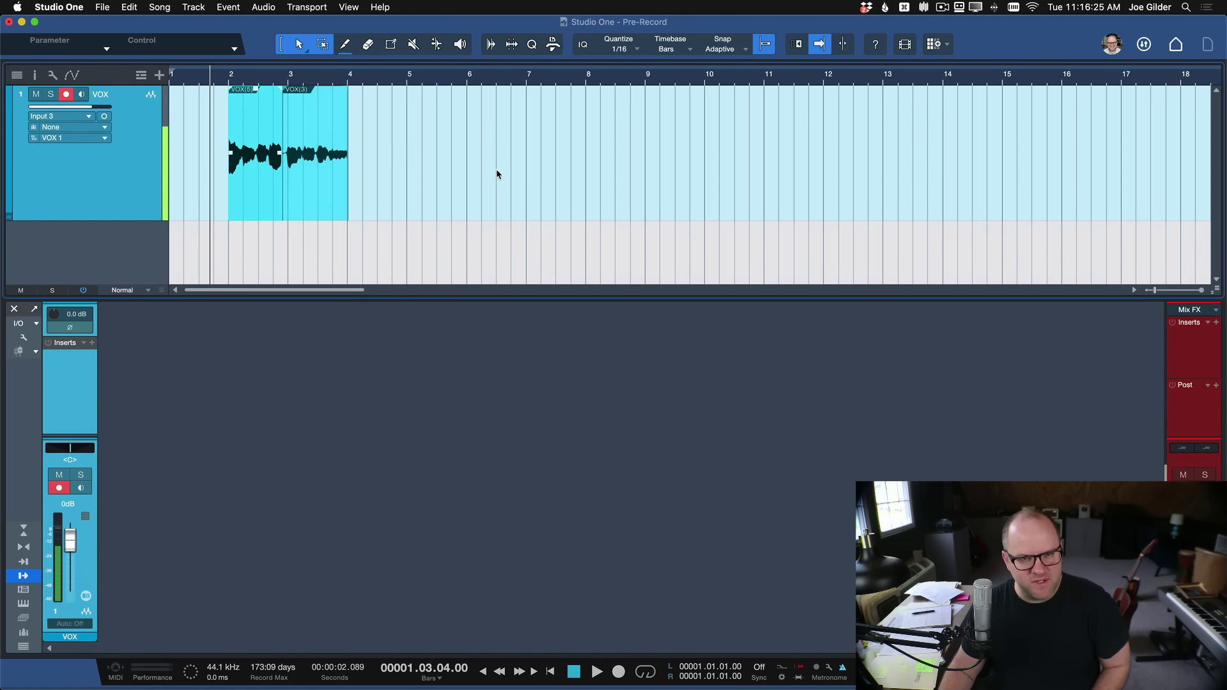
left_click(527, 81)
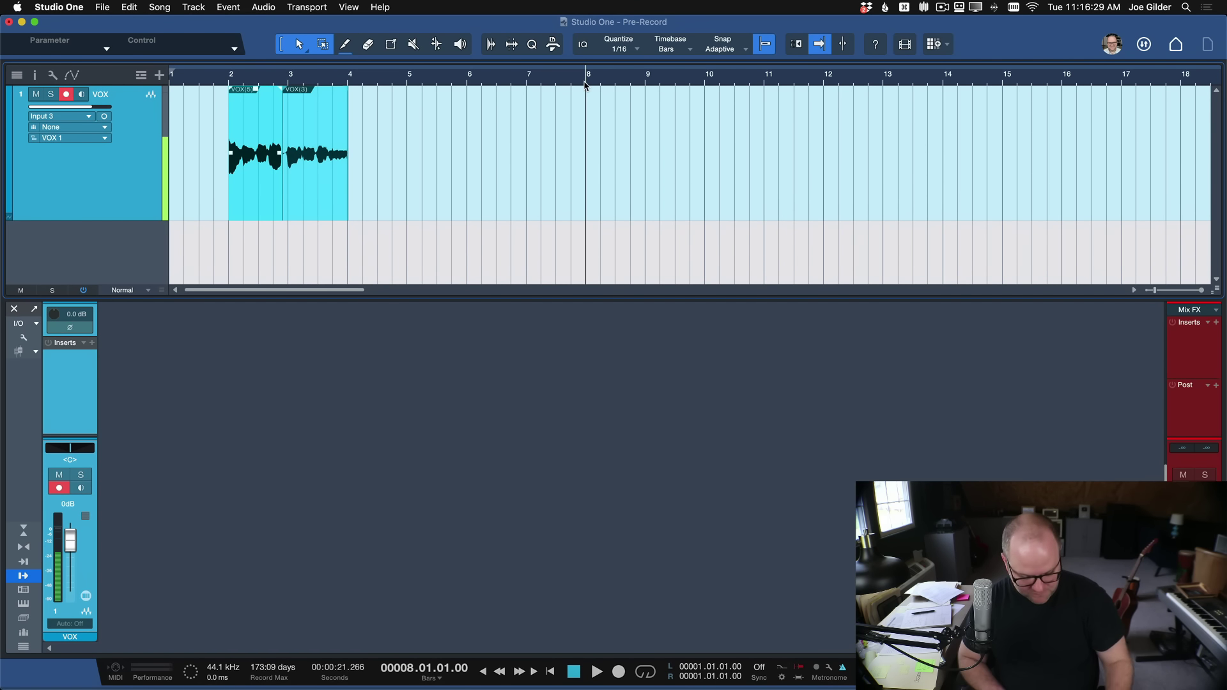
Record a short VOX(6) take from bar 11 to just before bar 13 during playback.
key("space")
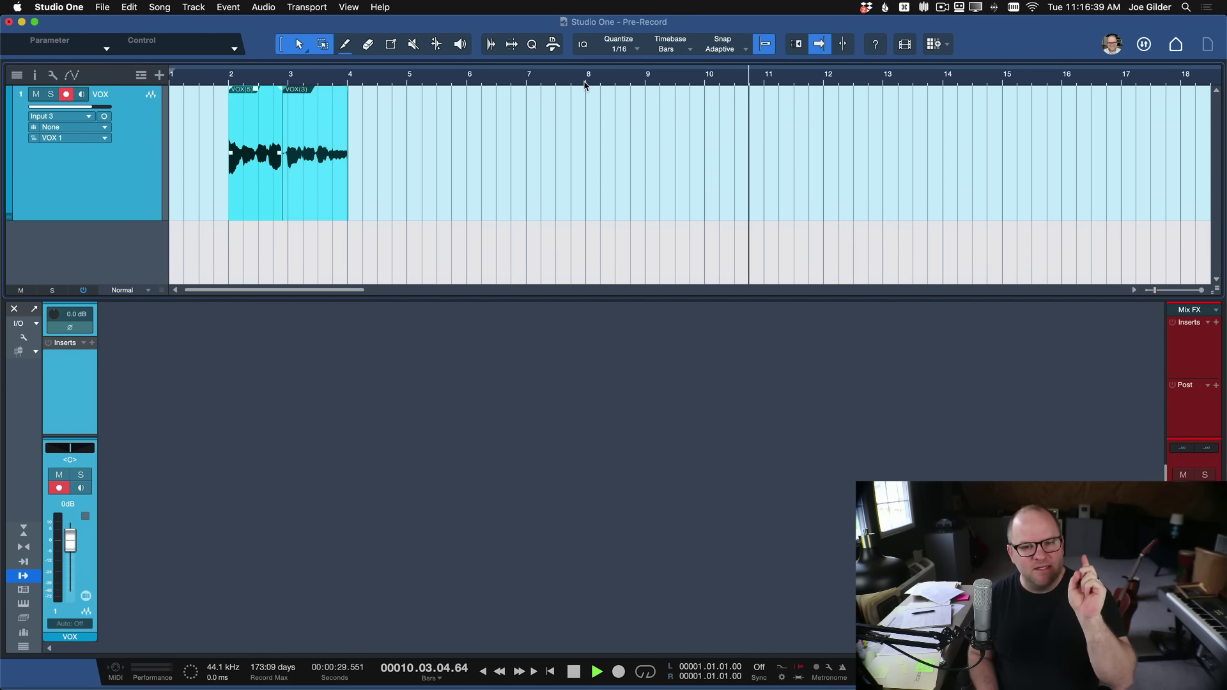
key("KP_Multiply")
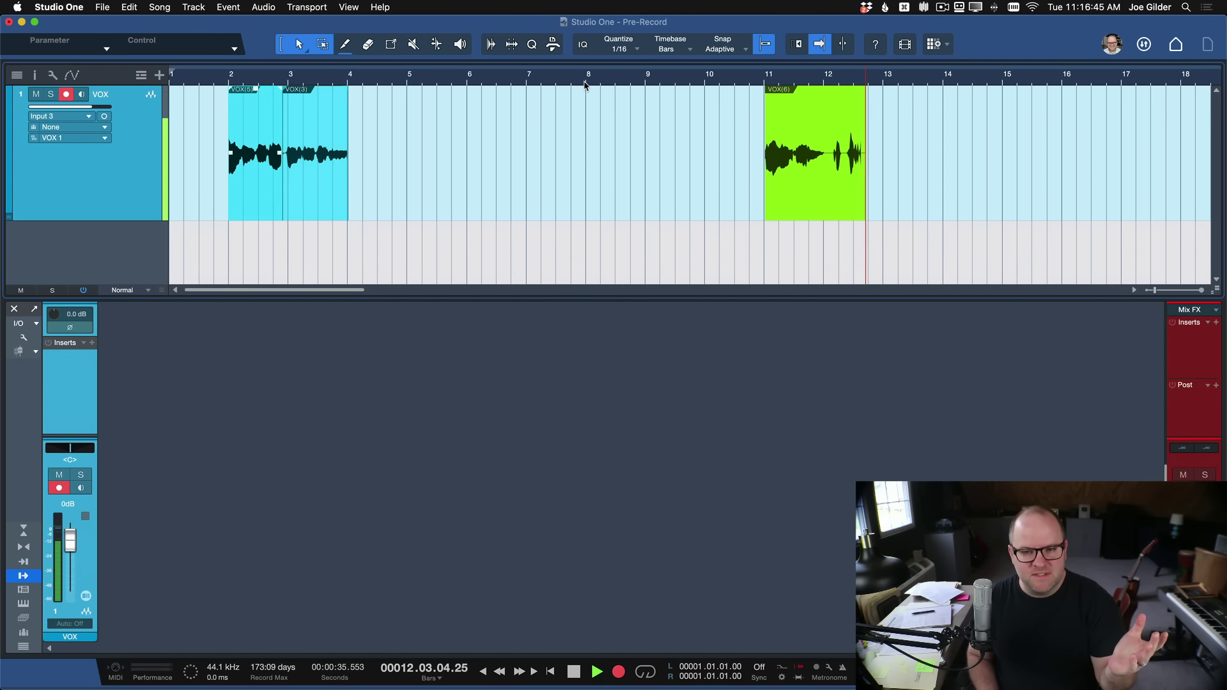
key("space")
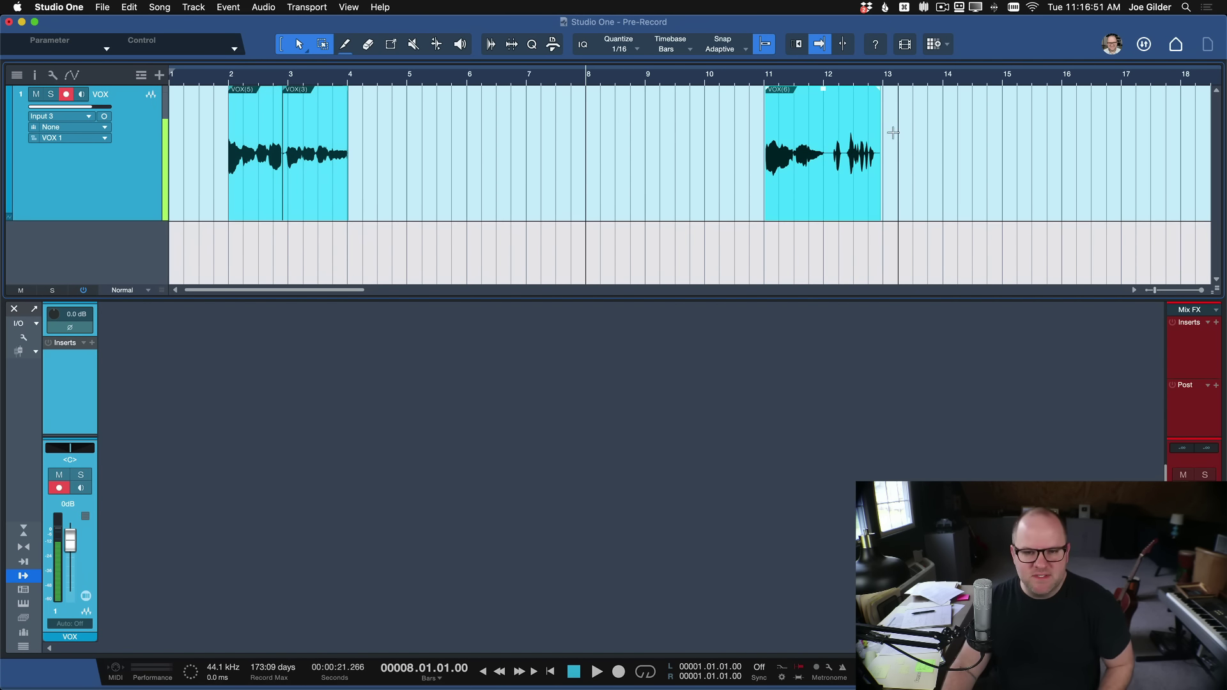
Play from bar 11 and drag VOX(6)'s start back past bar 9.7 to about bar 4.7.
scroll(895, 204, "up", 5)
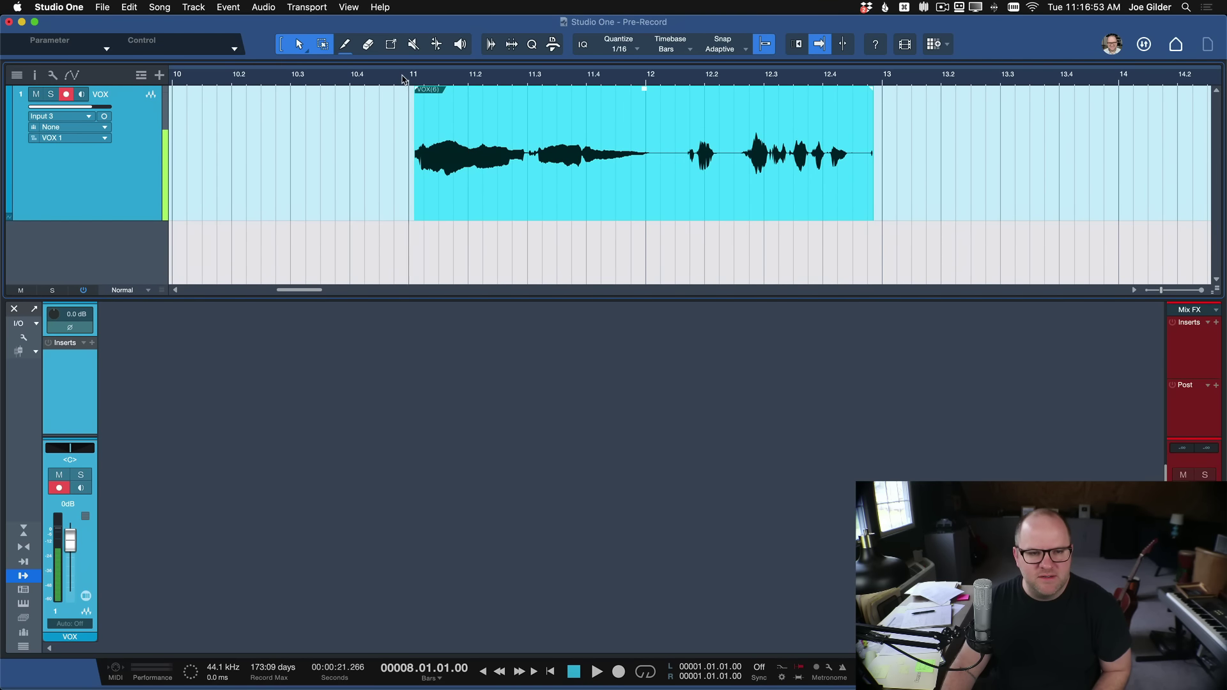
left_click(402, 76)
key("space")
key("space")
scroll(538, 237, "down", 5)
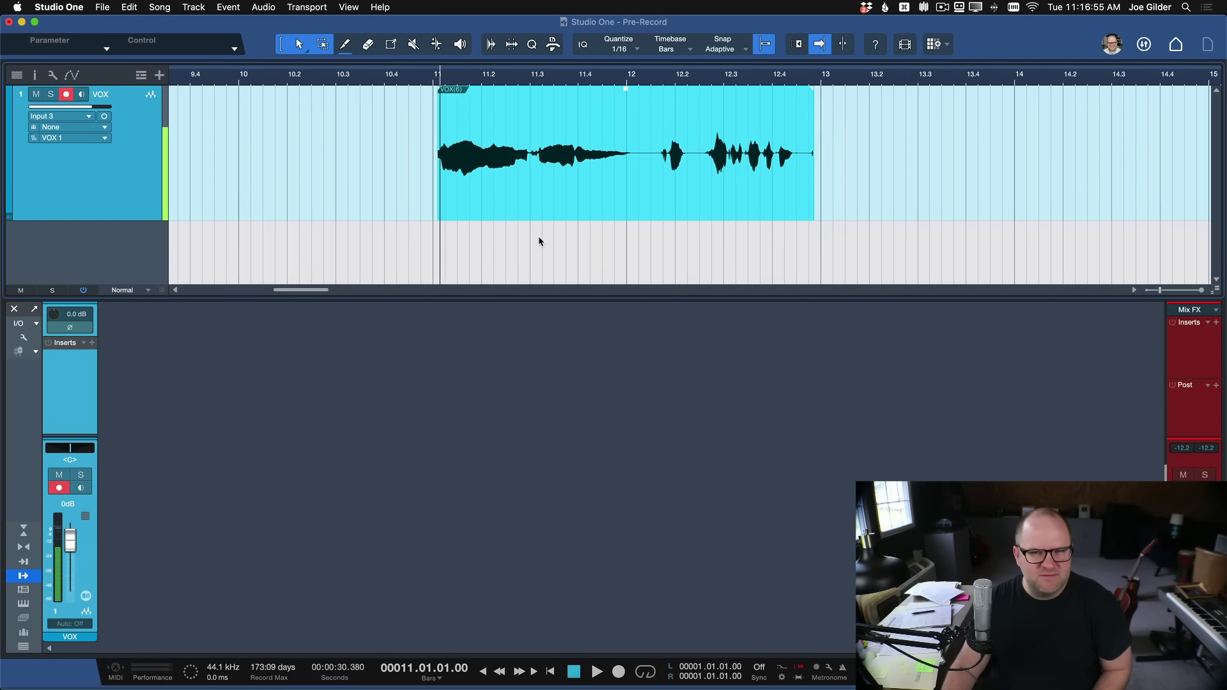
scroll(538, 240, "down", 3)
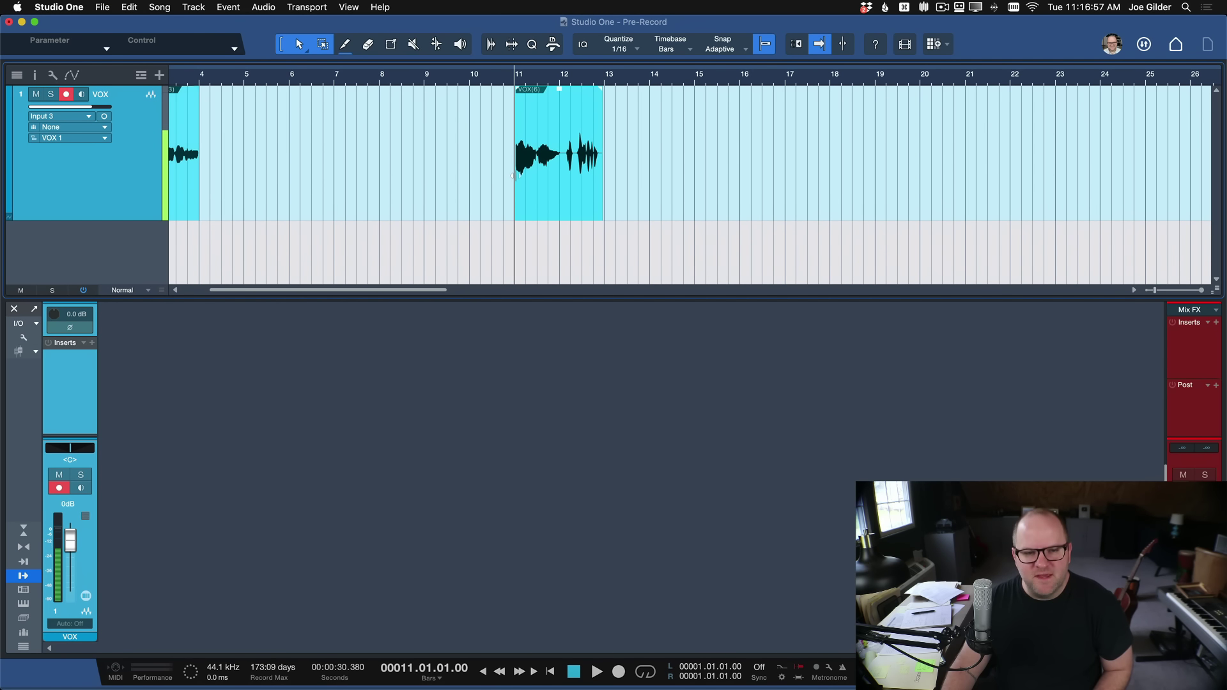
scroll(513, 174, "up", 6)
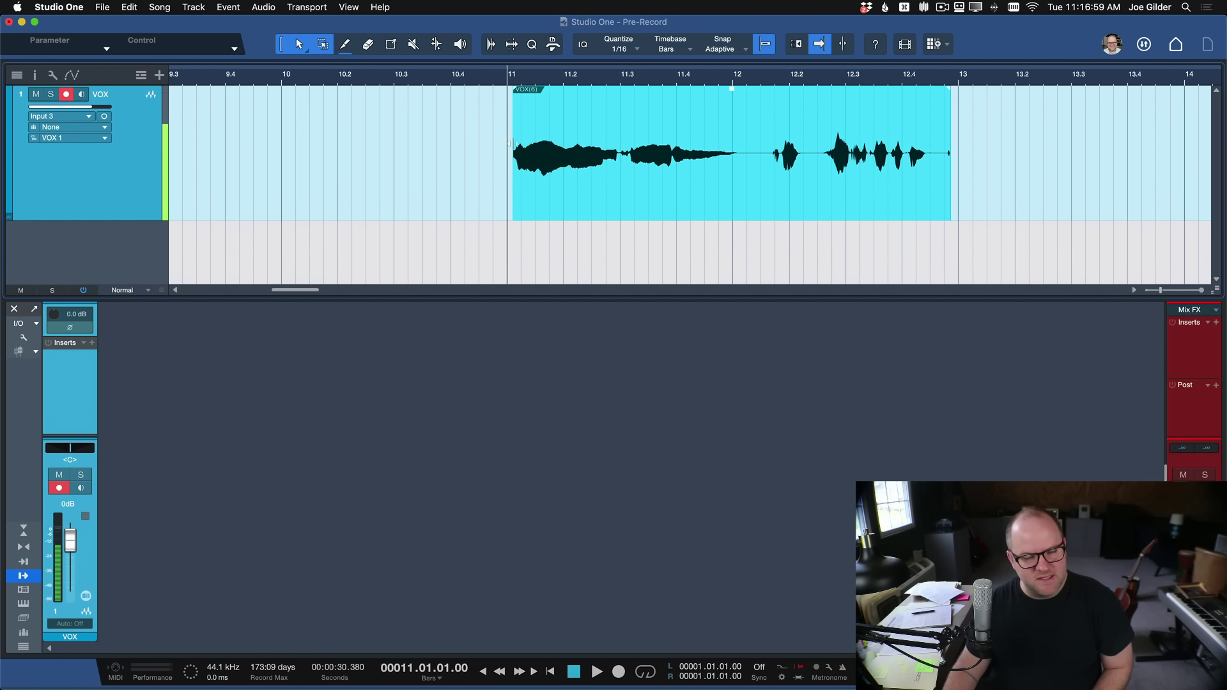
scroll(512, 144, "down", 3)
left_click_drag(512, 144, 379, 145)
scroll(453, 150, "down", 4)
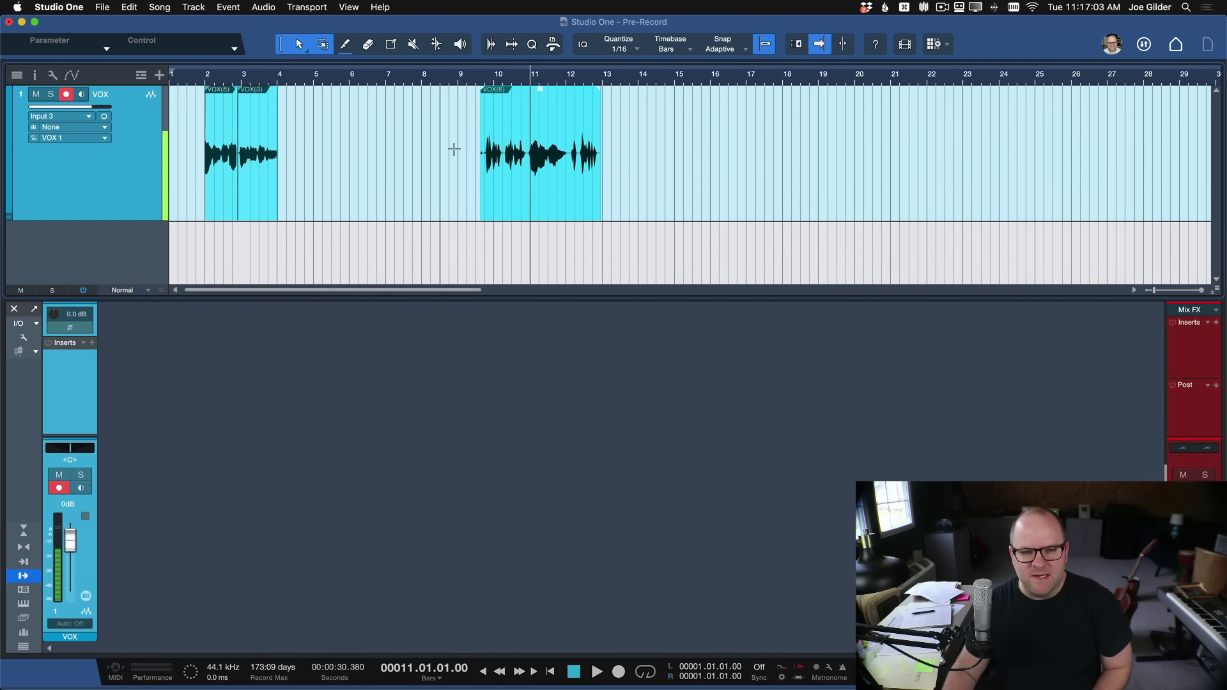
left_click_drag(485, 148, 304, 148)
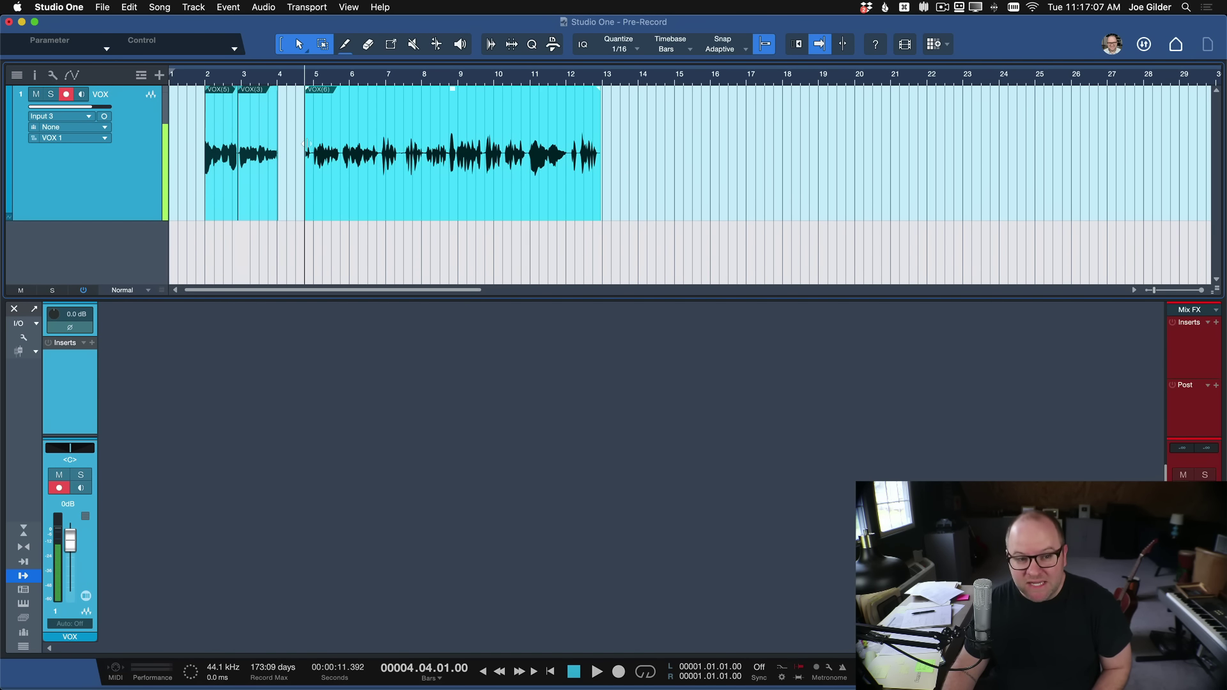
key("e")
key("e")
key("e")
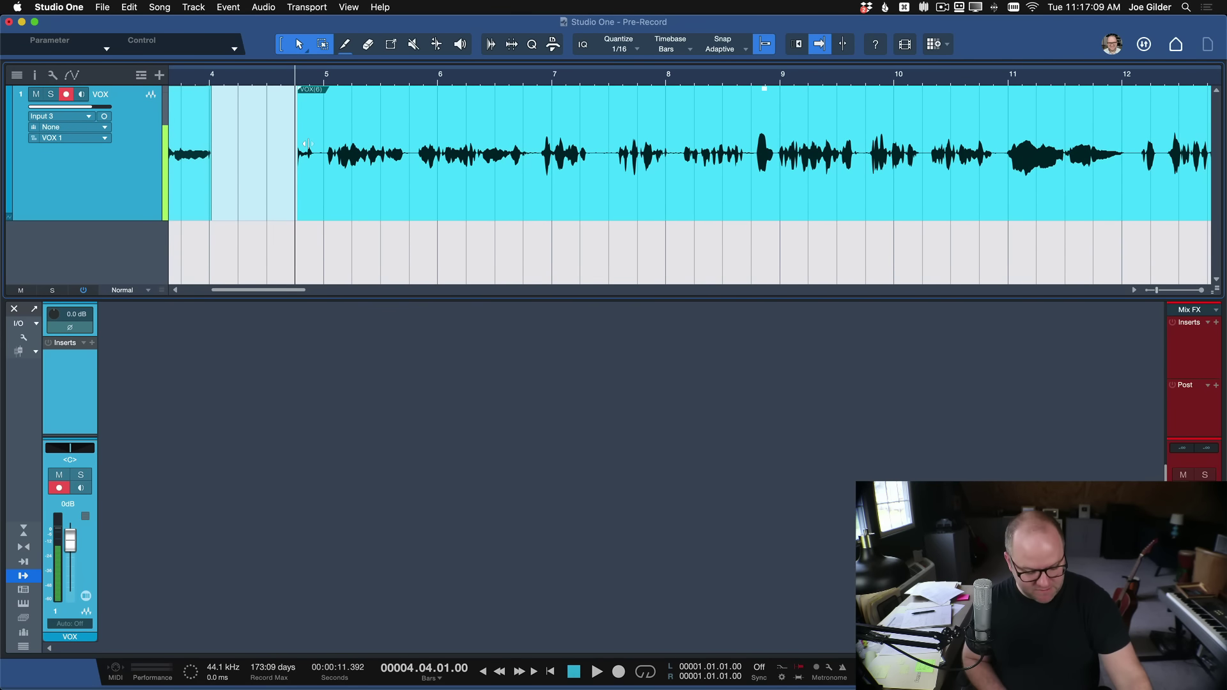
key("space")
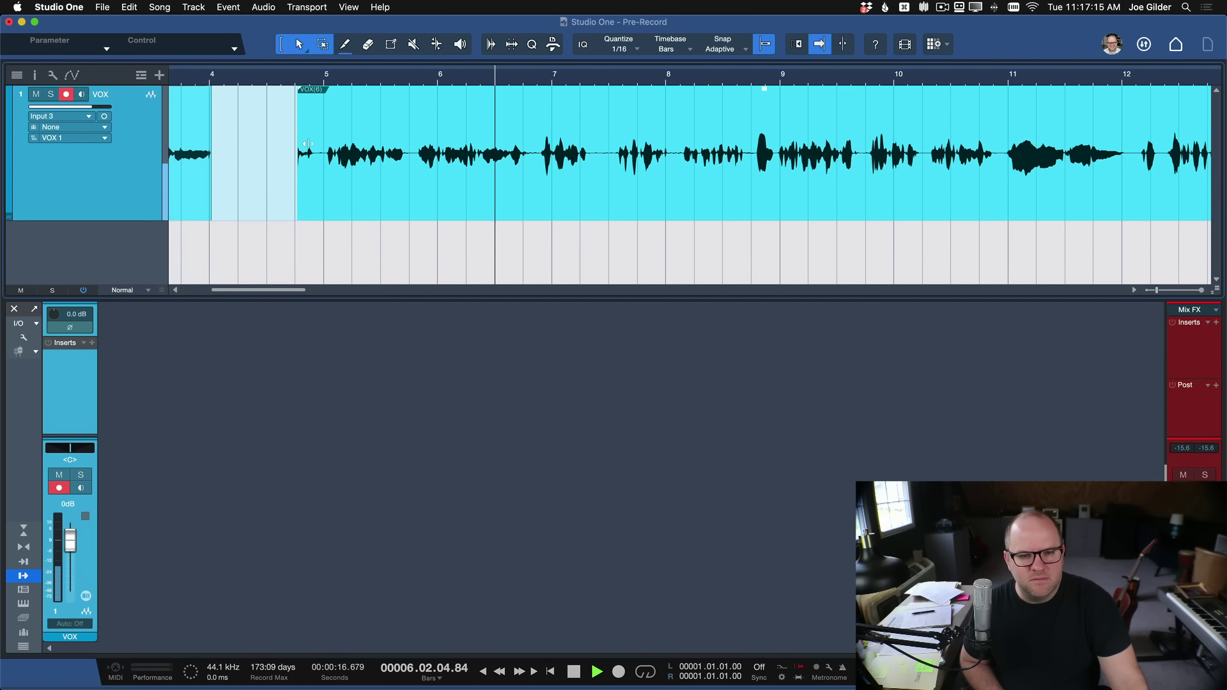
key("space")
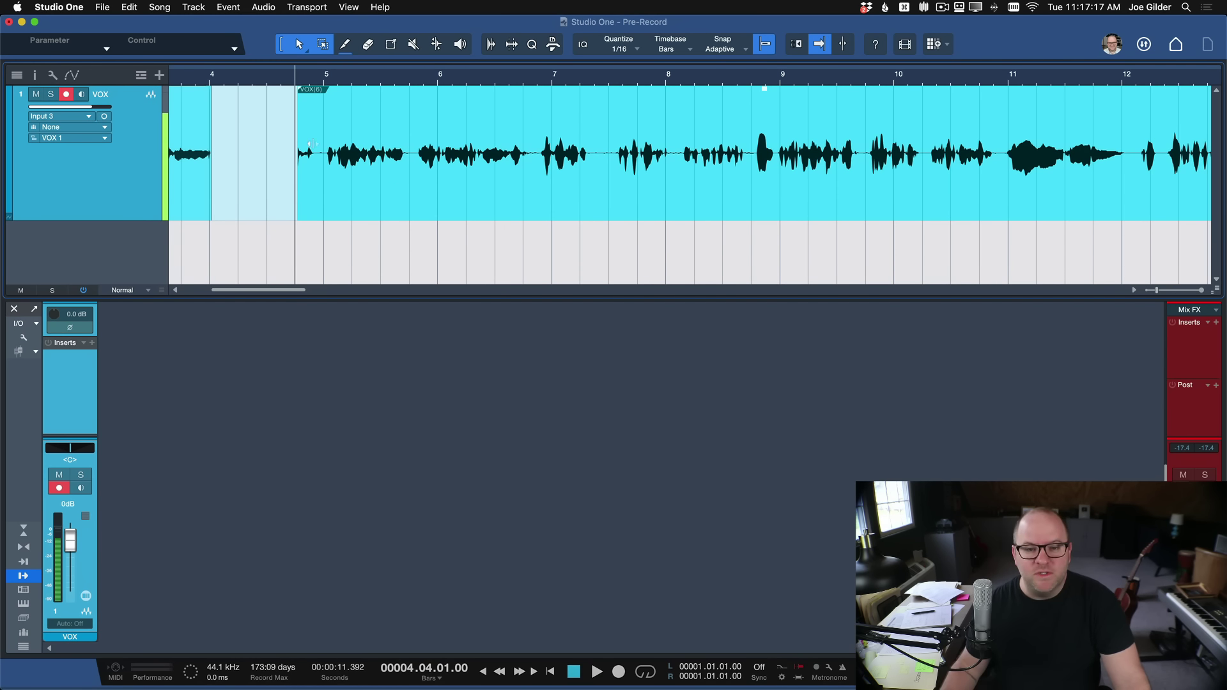
left_click(547, 80)
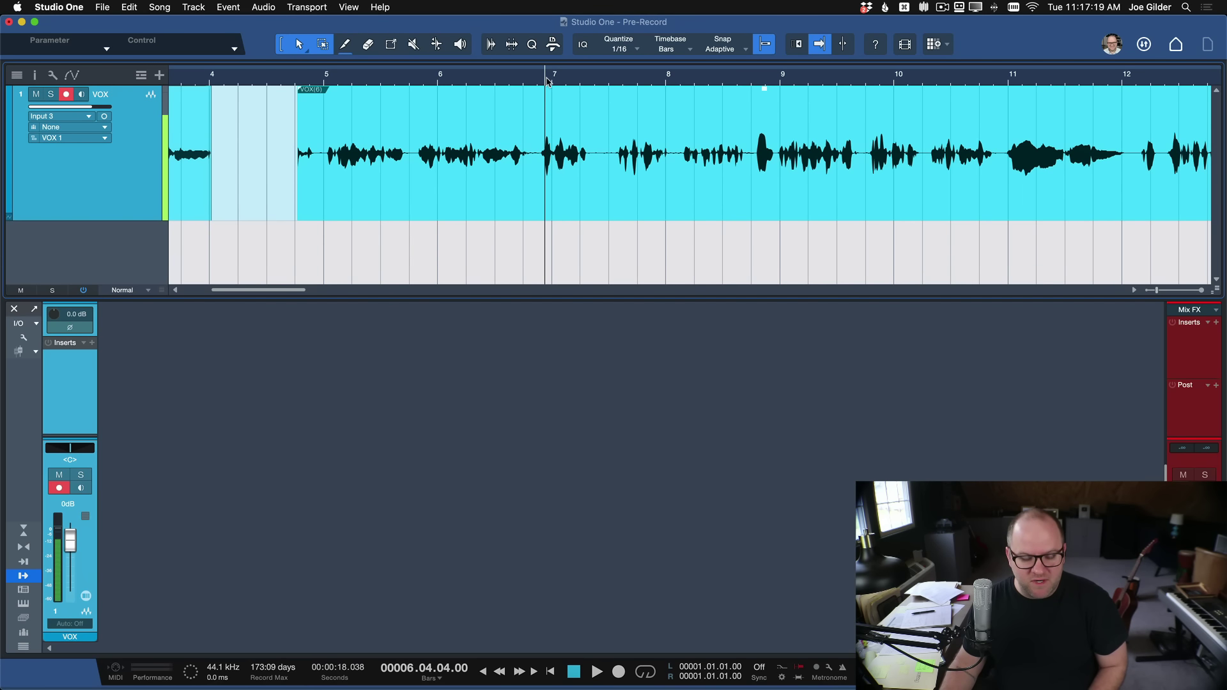
key("space")
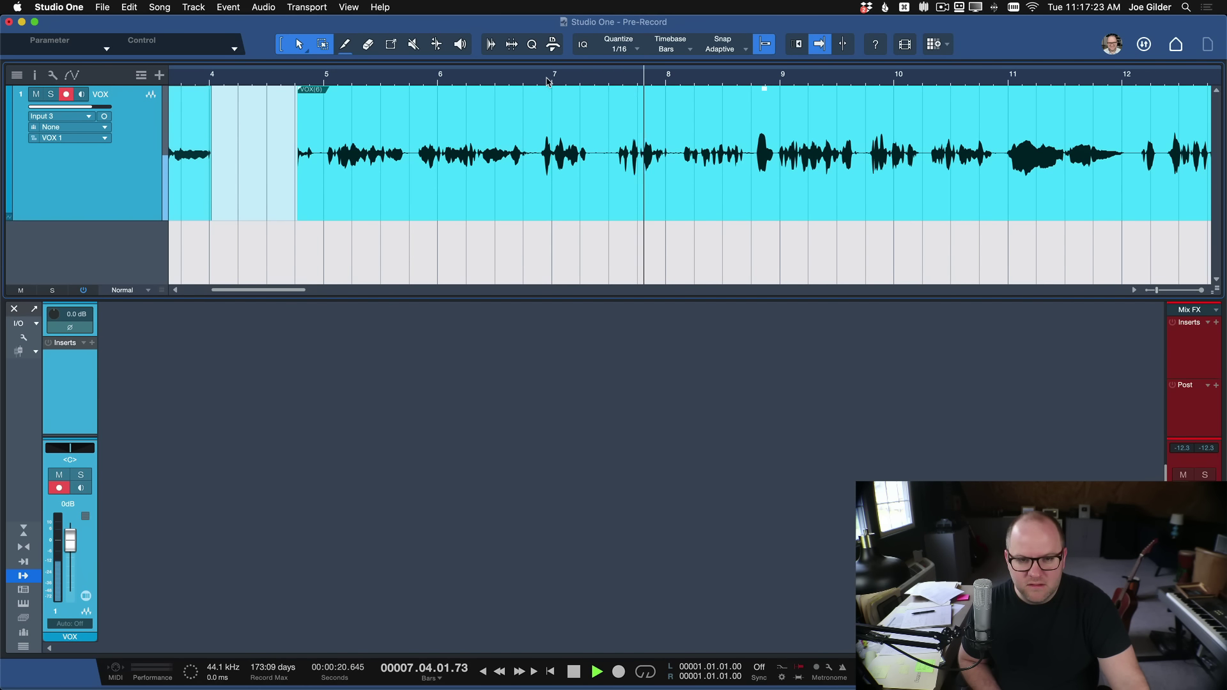
key("space")
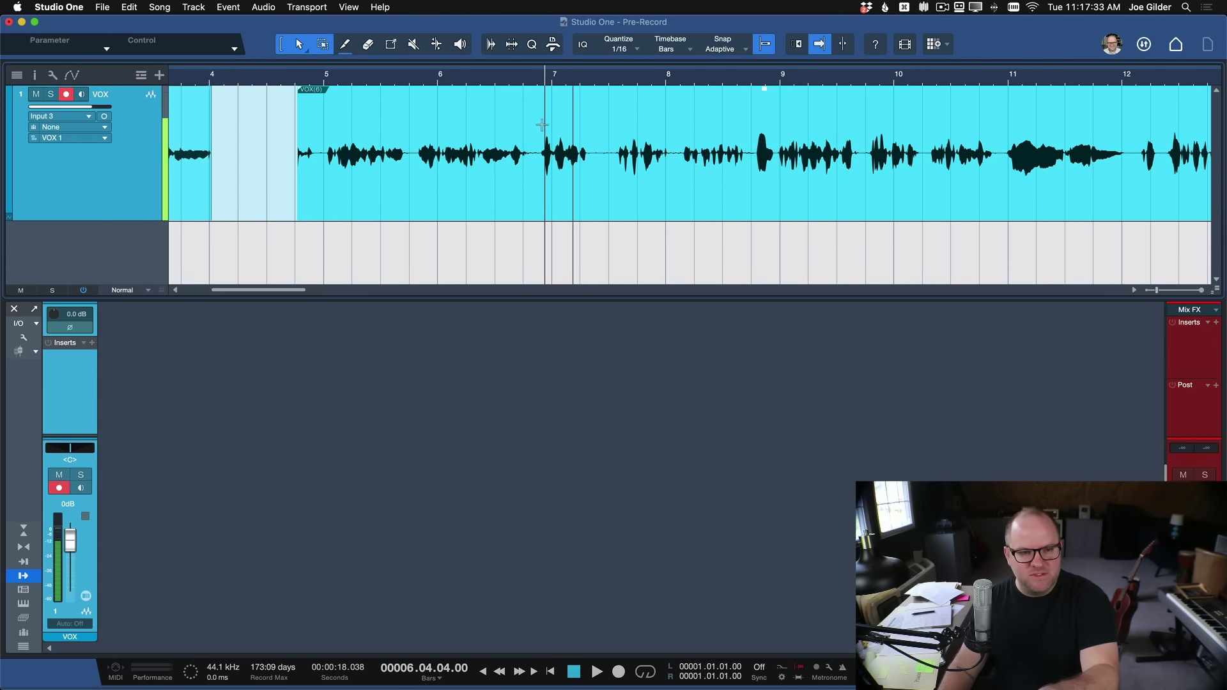
left_click_drag(298, 116, 253, 115)
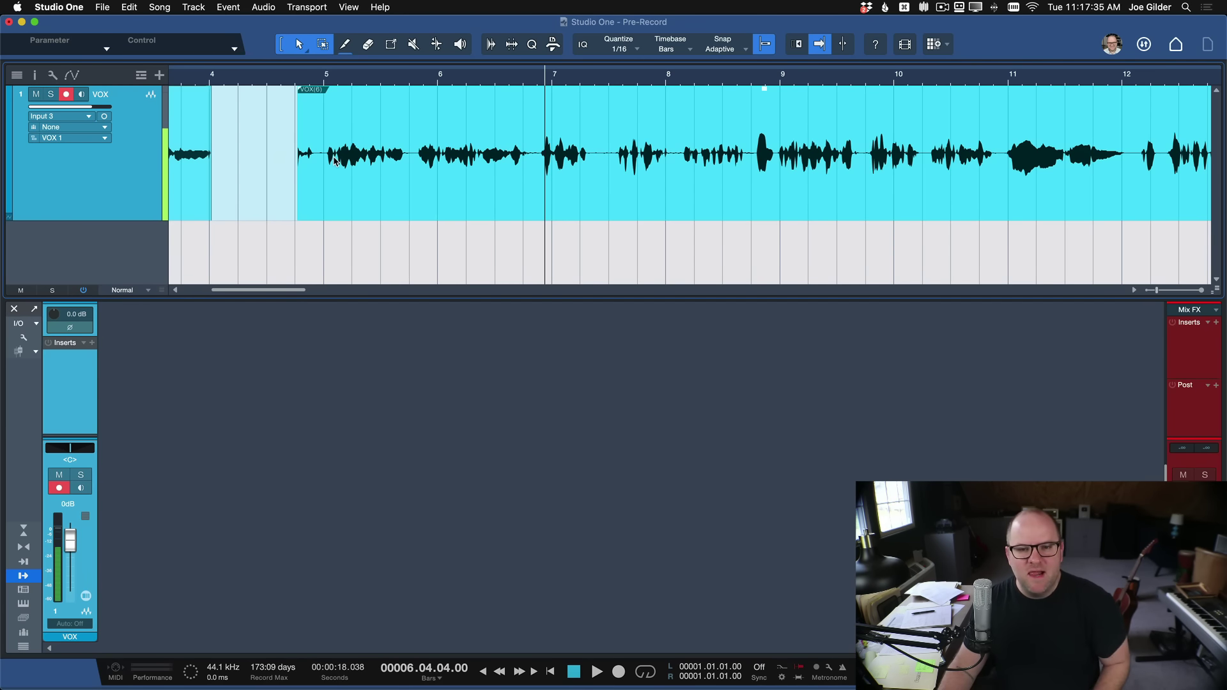
key("z")
Record a brief VOX(7) take starting at bar 29.
left_click(736, 82)
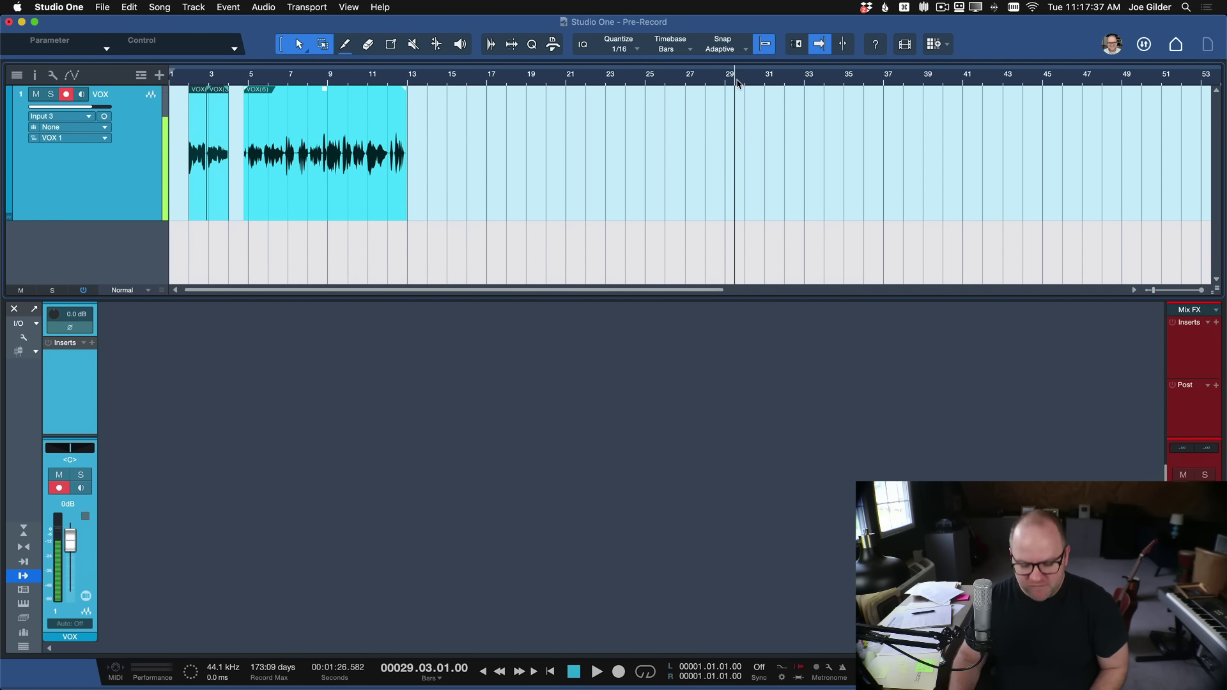
key("space")
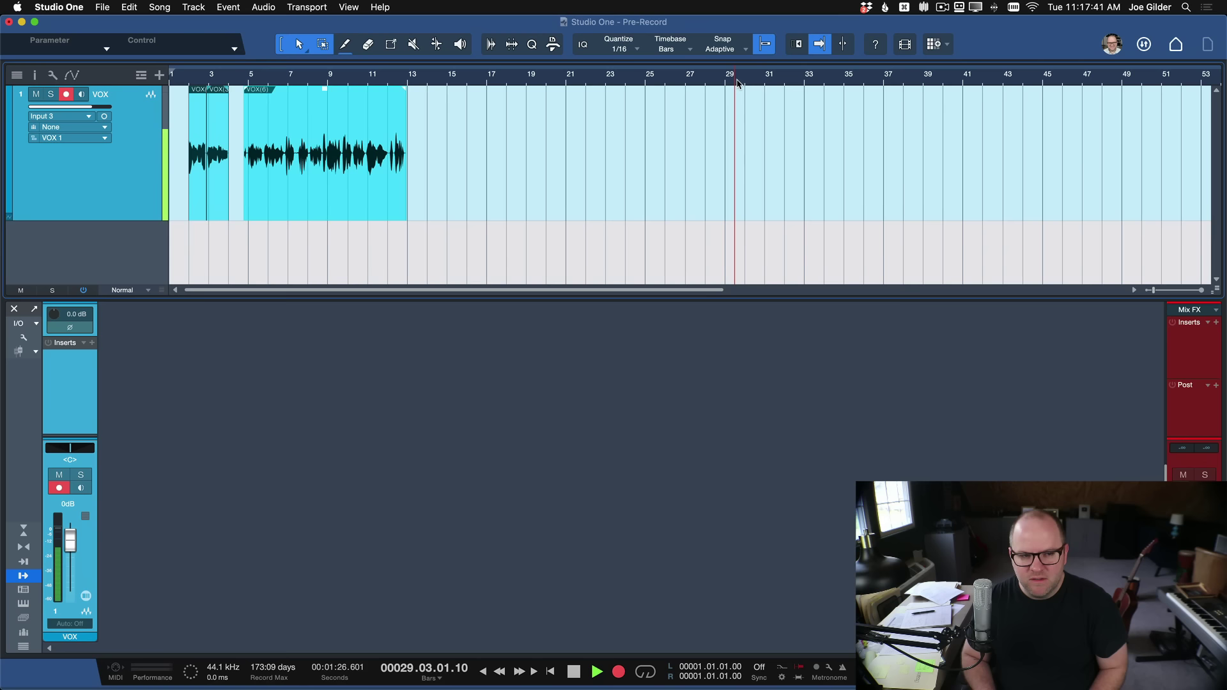
key("KP_Multiply")
key("space")
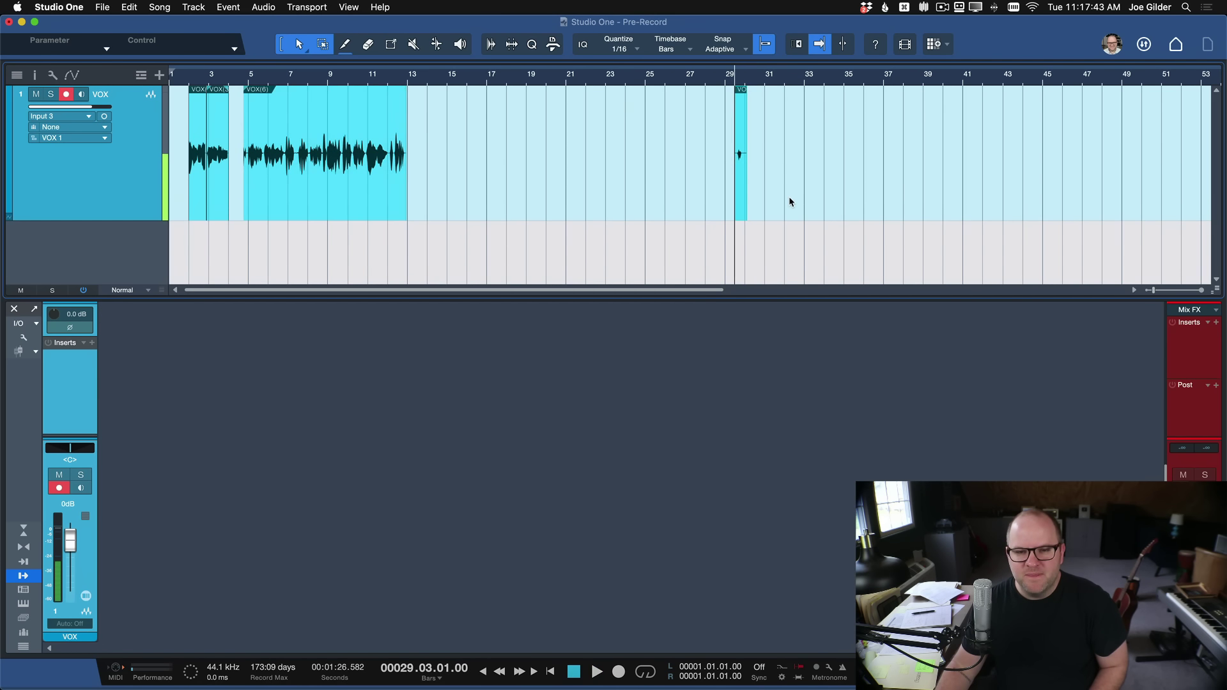
Drag VOX(7)'s start back in several pulls to about bar 14.3, revealing pre-recorded audio.
key("e")
key("e")
key("e")
left_click_drag(464, 167, 258, 169)
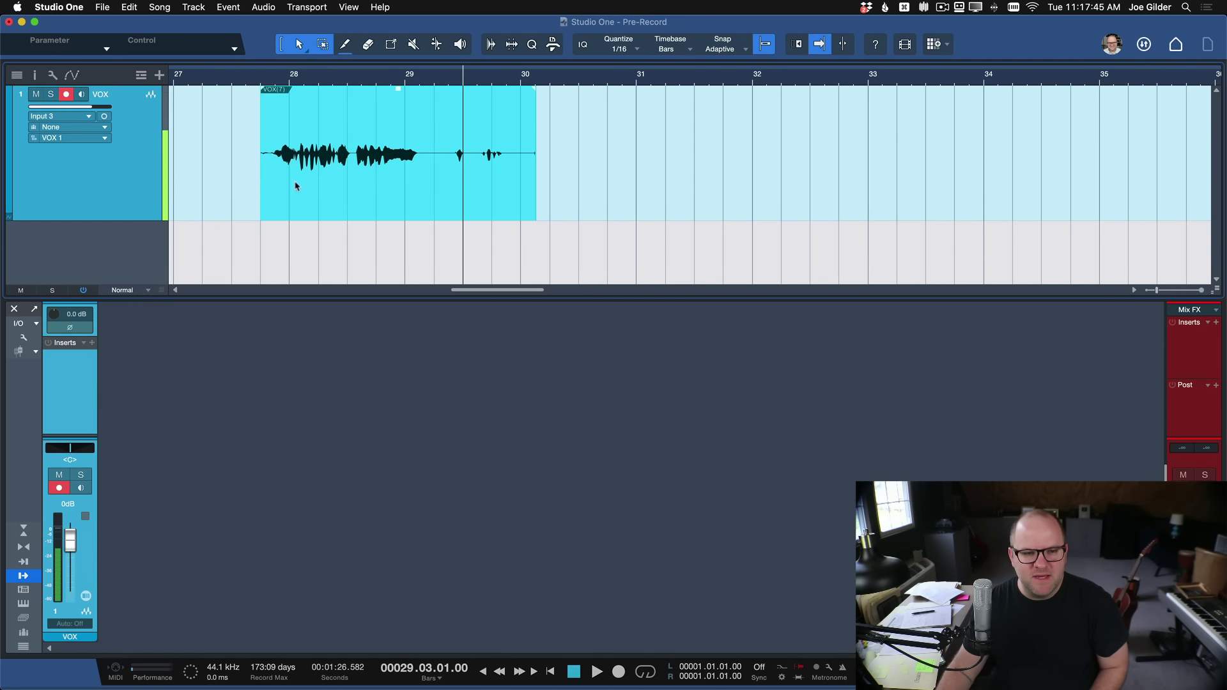
key("w")
scroll(303, 186, "left", 5)
left_click_drag(449, 160, 188, 159)
scroll(356, 180, "left", 3)
scroll(355, 181, "left", 2)
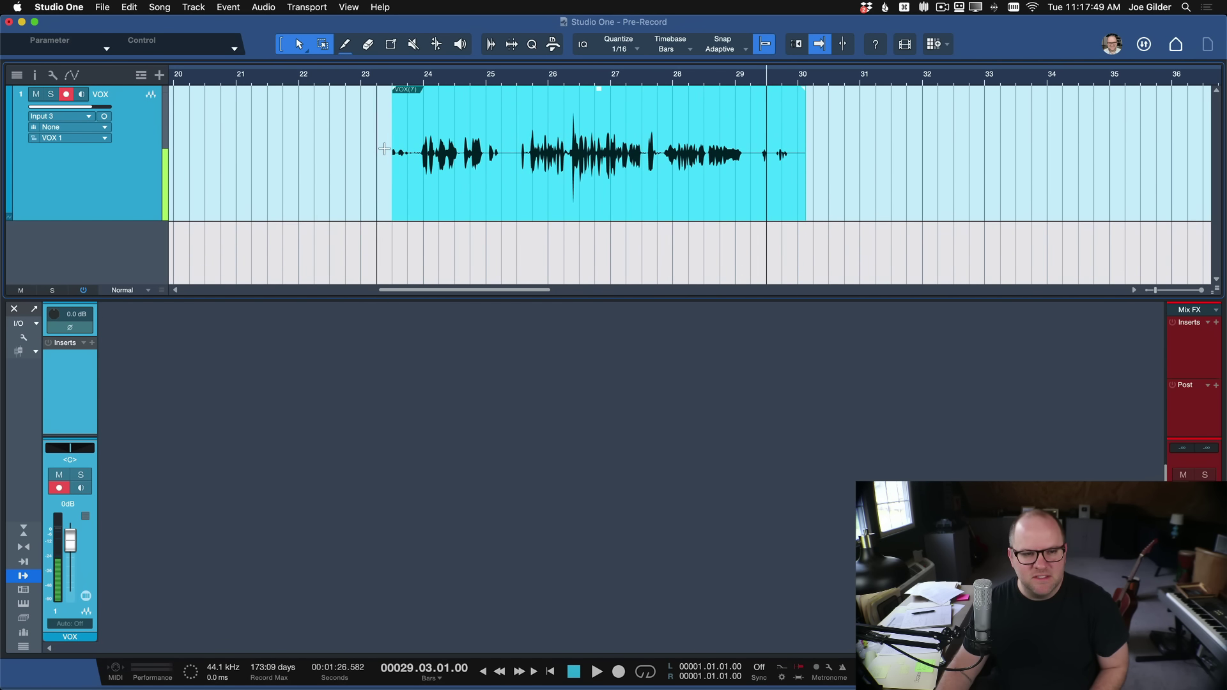
left_click_drag(390, 149, 236, 159)
key("w")
key("w")
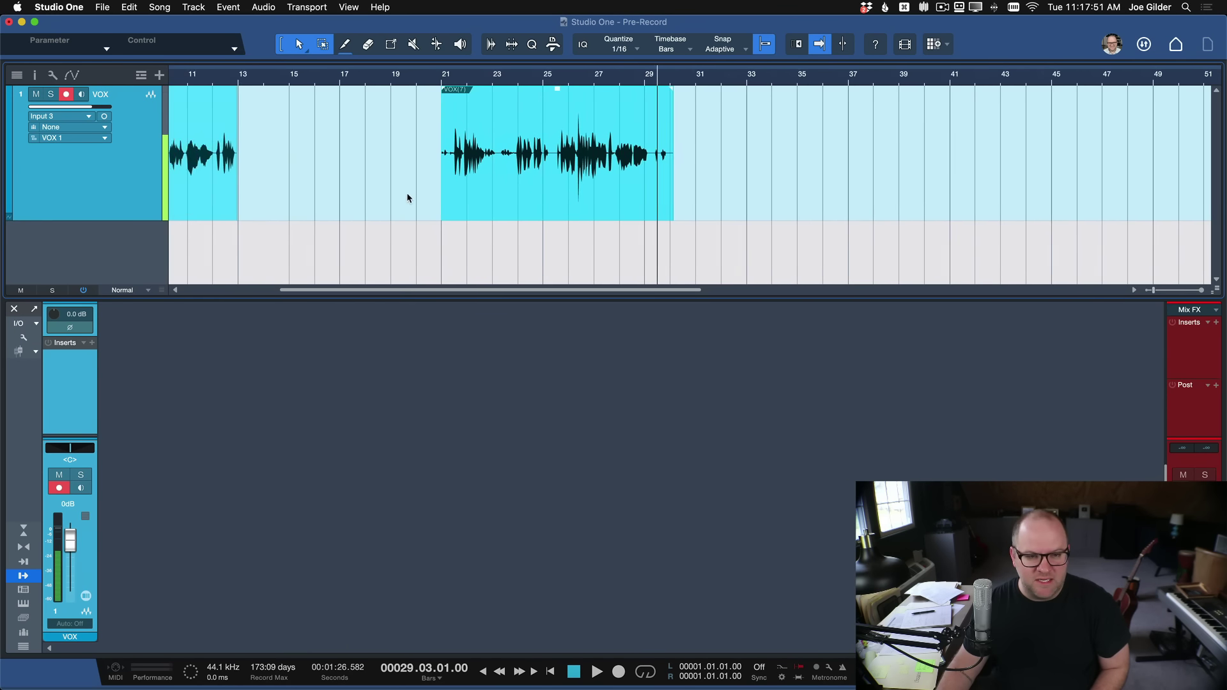
scroll(501, 173, "left", 4)
left_click_drag(527, 163, 361, 157)
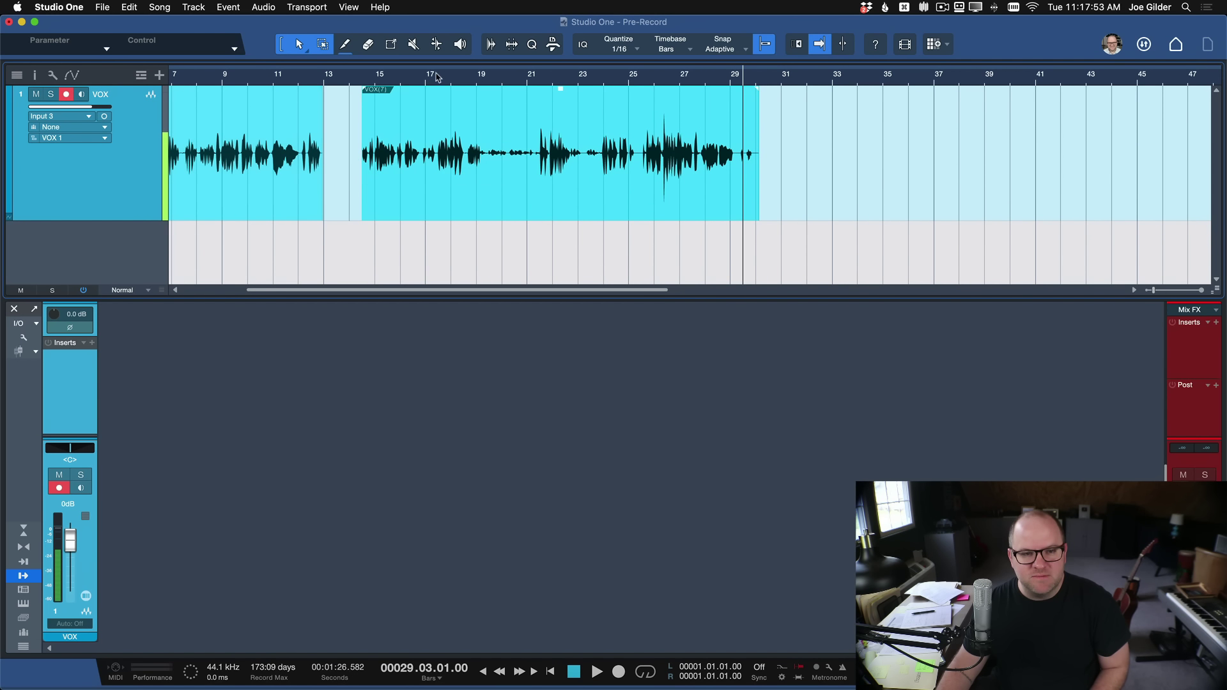
Audition the recovered VOX(7) audio around bars 17–21, then stop and zoom out to bars 1–90.
left_click(438, 77)
key("space")
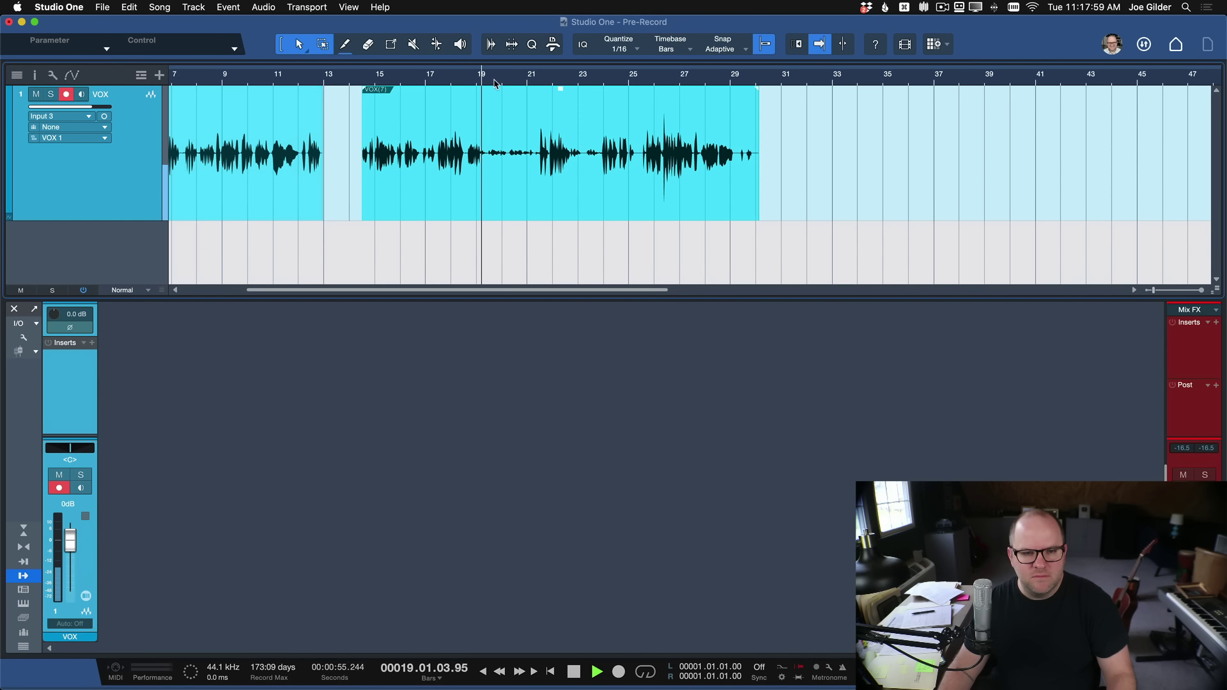
left_click(539, 82)
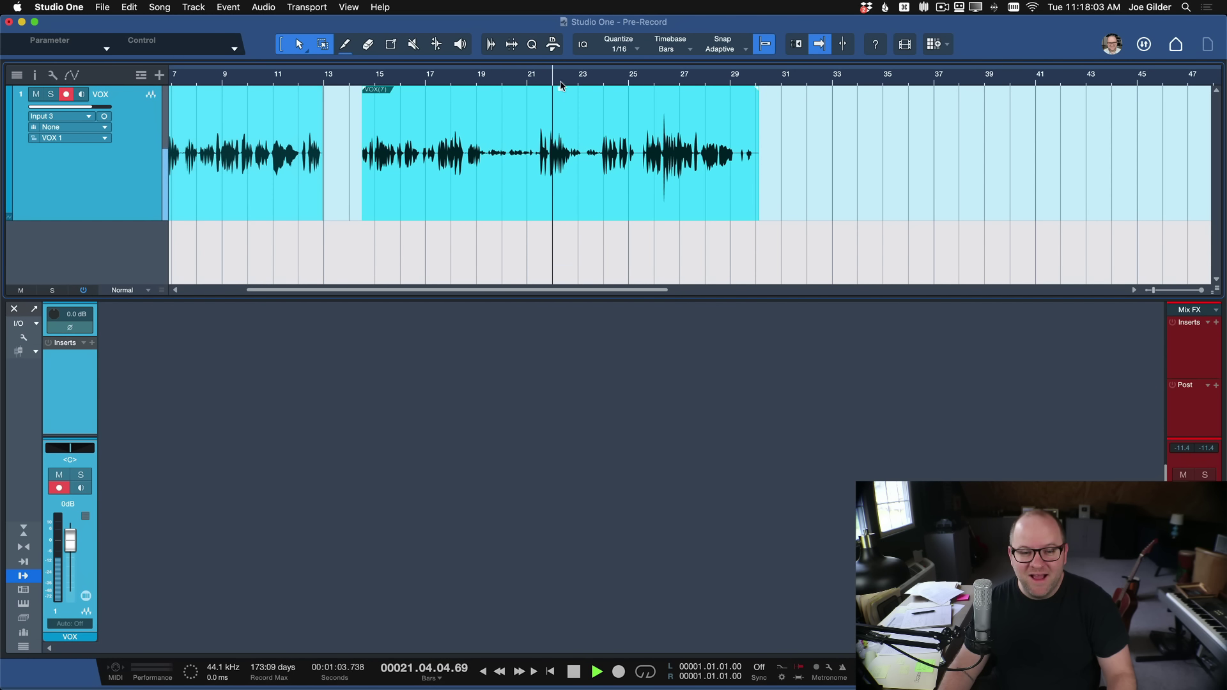
key("space")
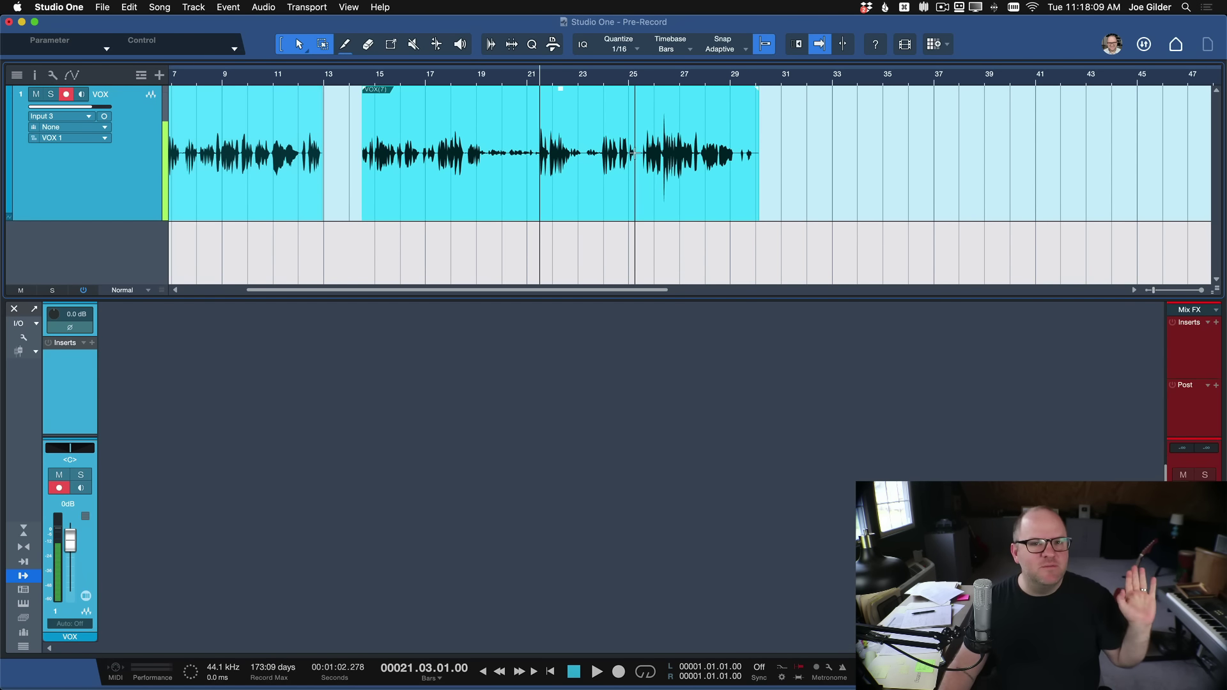
key("w")
key("w")
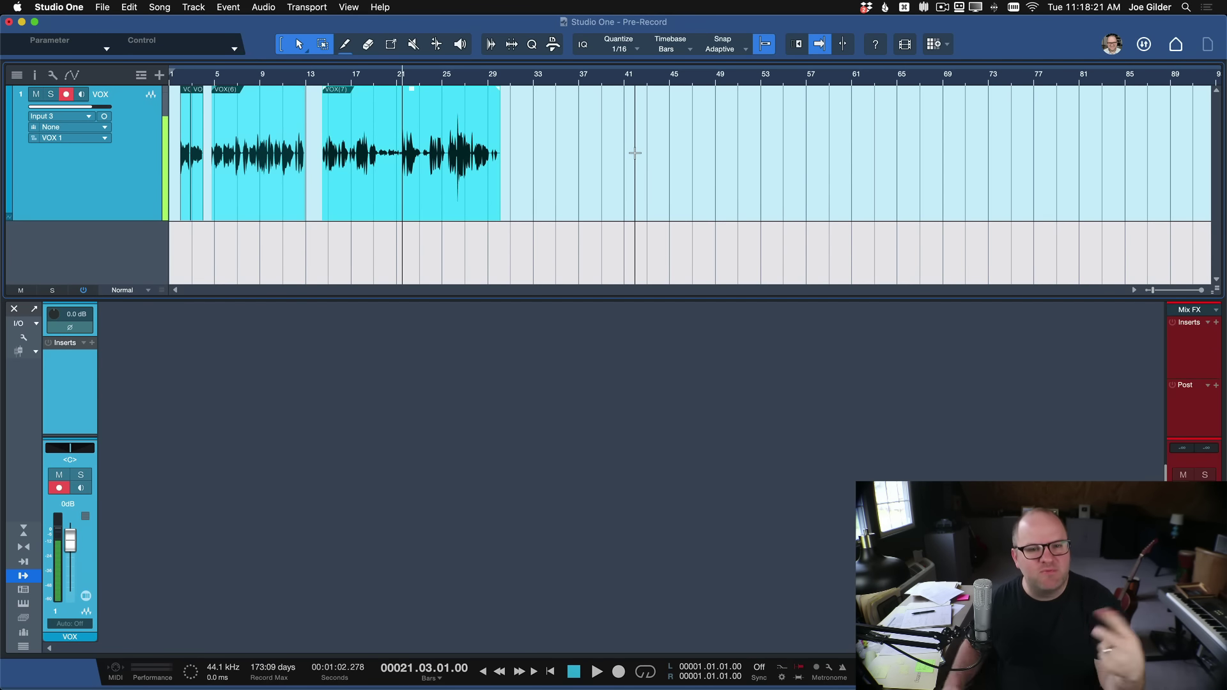
Zoom in on bars 1–5 and start recording a new VOX take at bar 2.
scroll(635, 152, "up", 3)
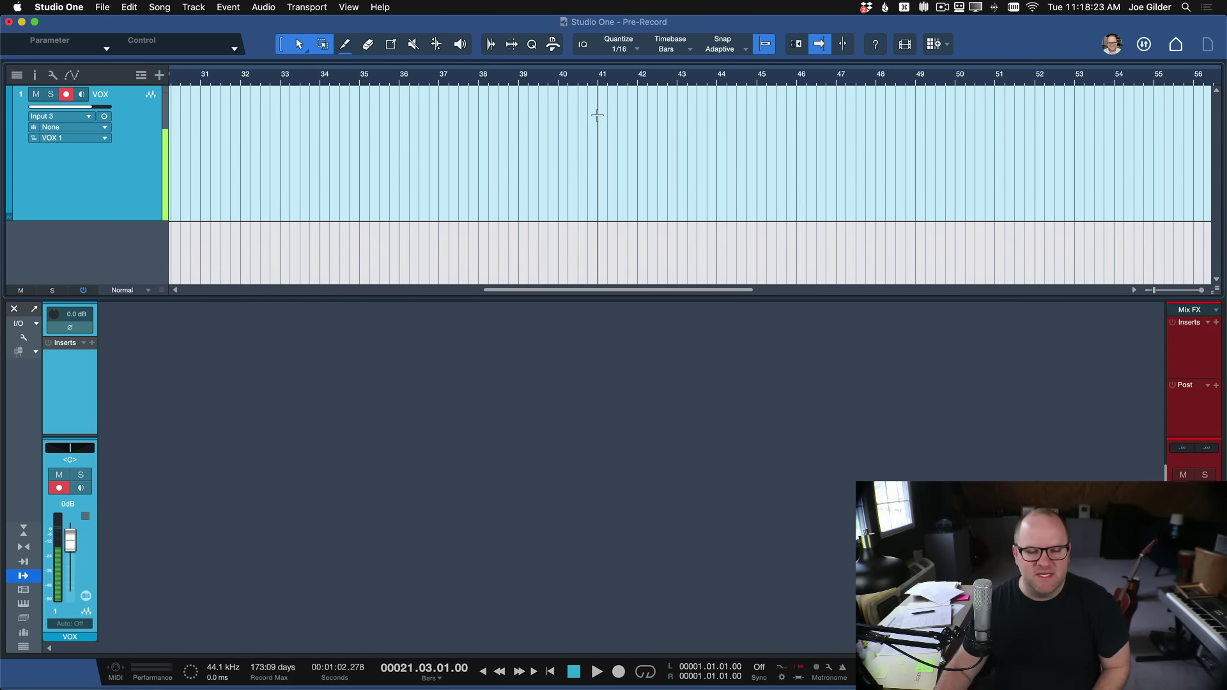
scroll(383, 134, "left", 10)
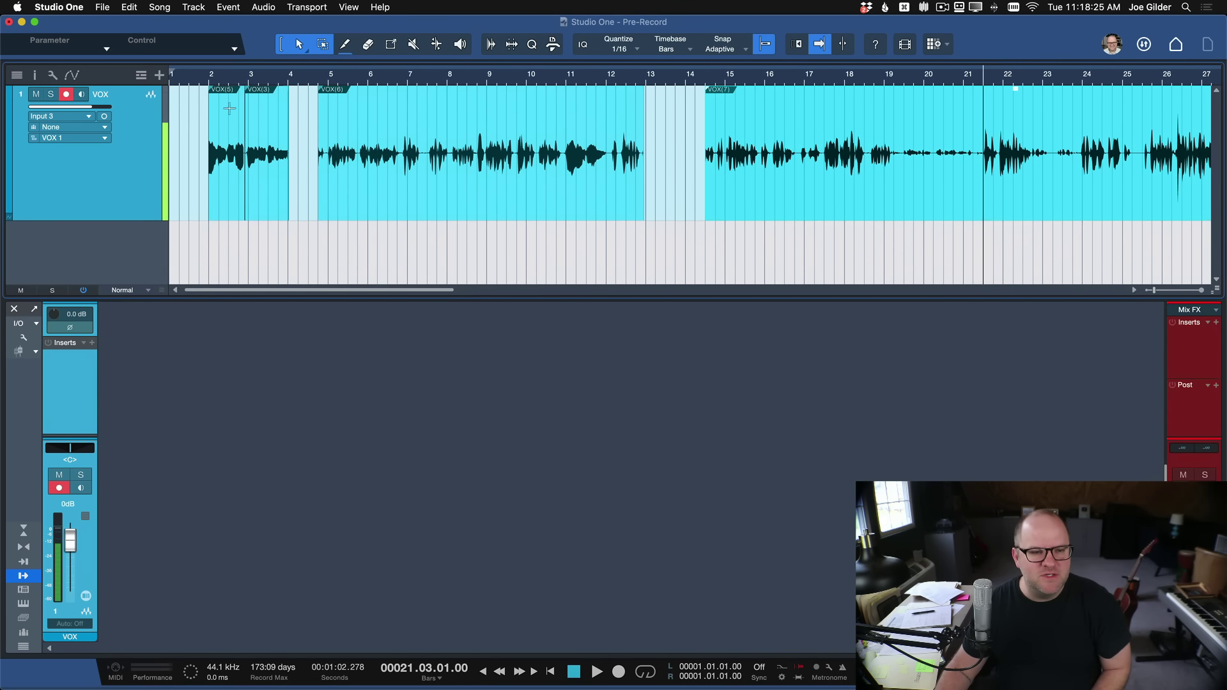
scroll(229, 109, "up", 4)
scroll(211, 128, "left", 5)
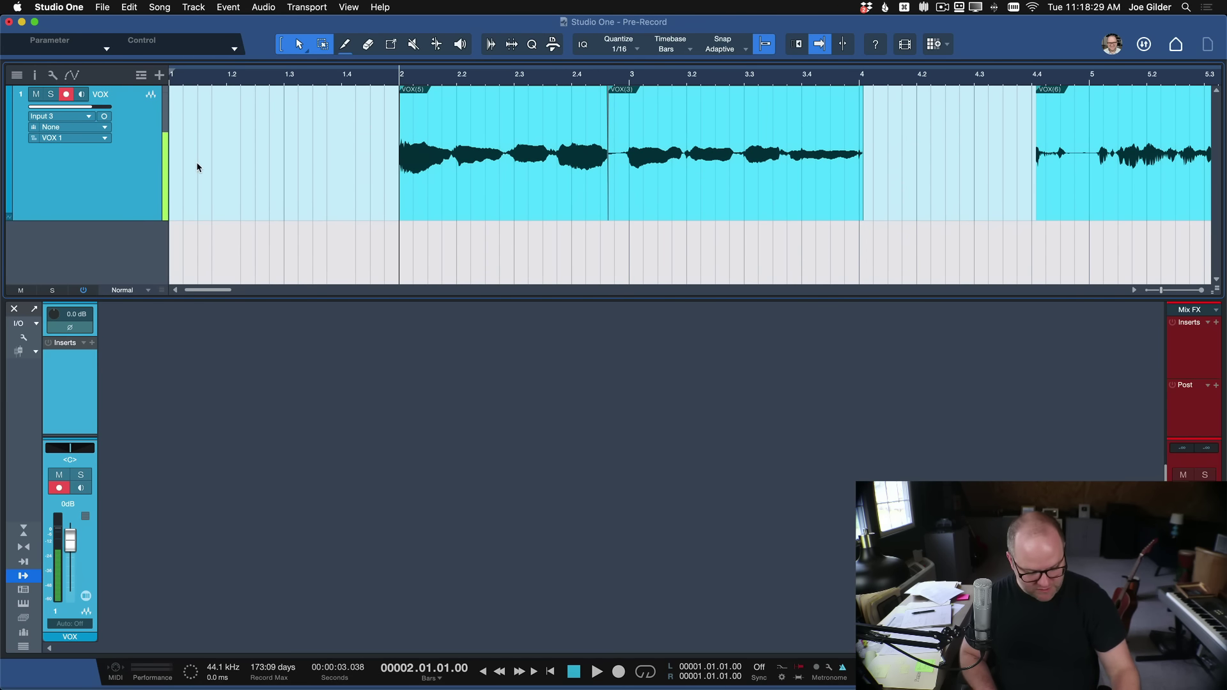
key("space")
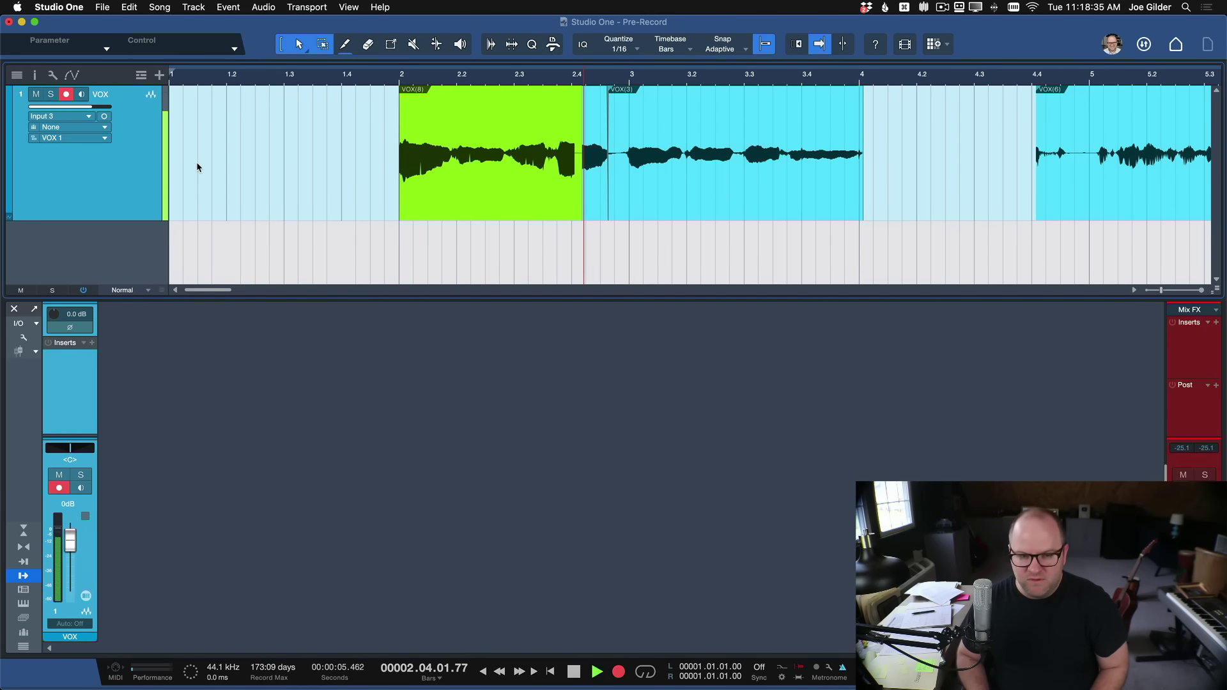
Stop recording and drag VOX(8)'s start back to about bar 1.2.
key("space")
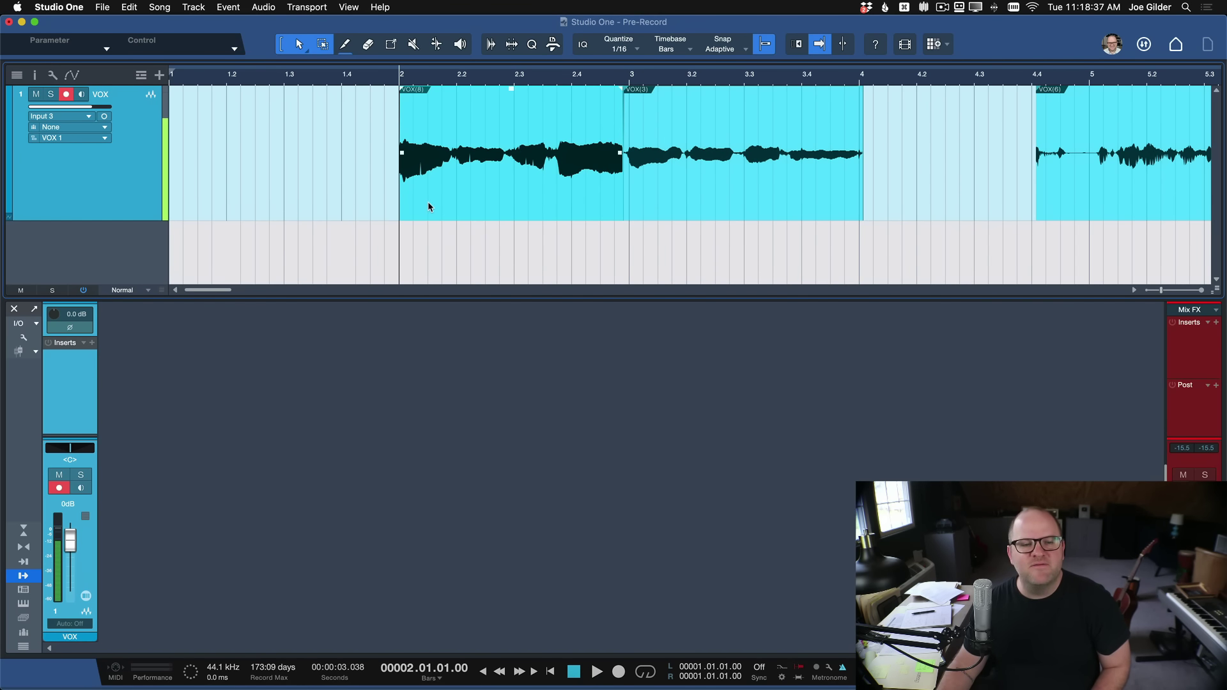
key("e")
key("e")
key("e")
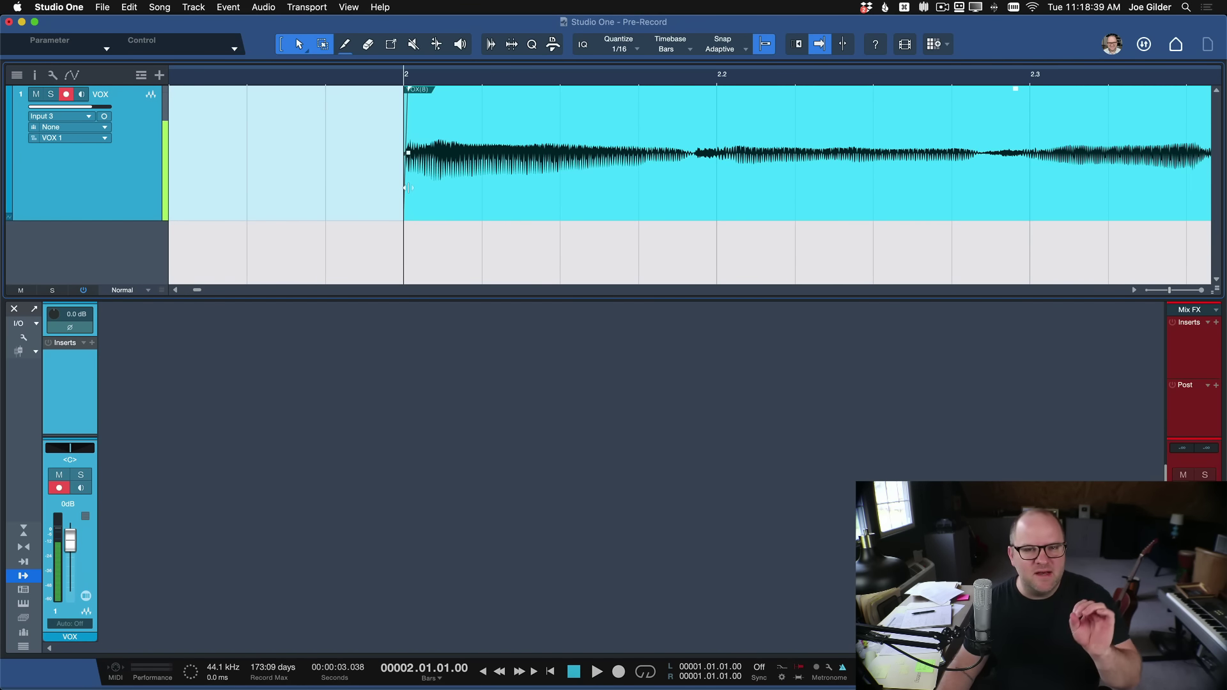
key("w")
key("w")
key("w")
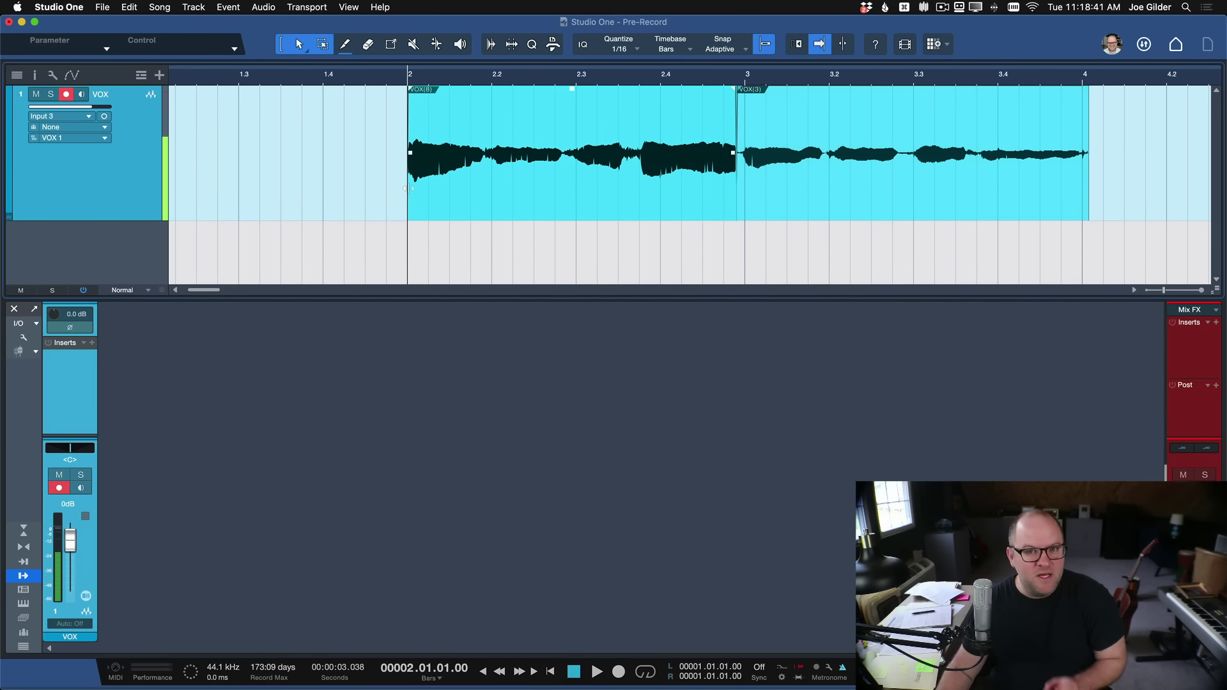
left_click_drag(408, 188, 197, 192)
Play back the extended VOX(8) take, then stop and zoom out.
key("space")
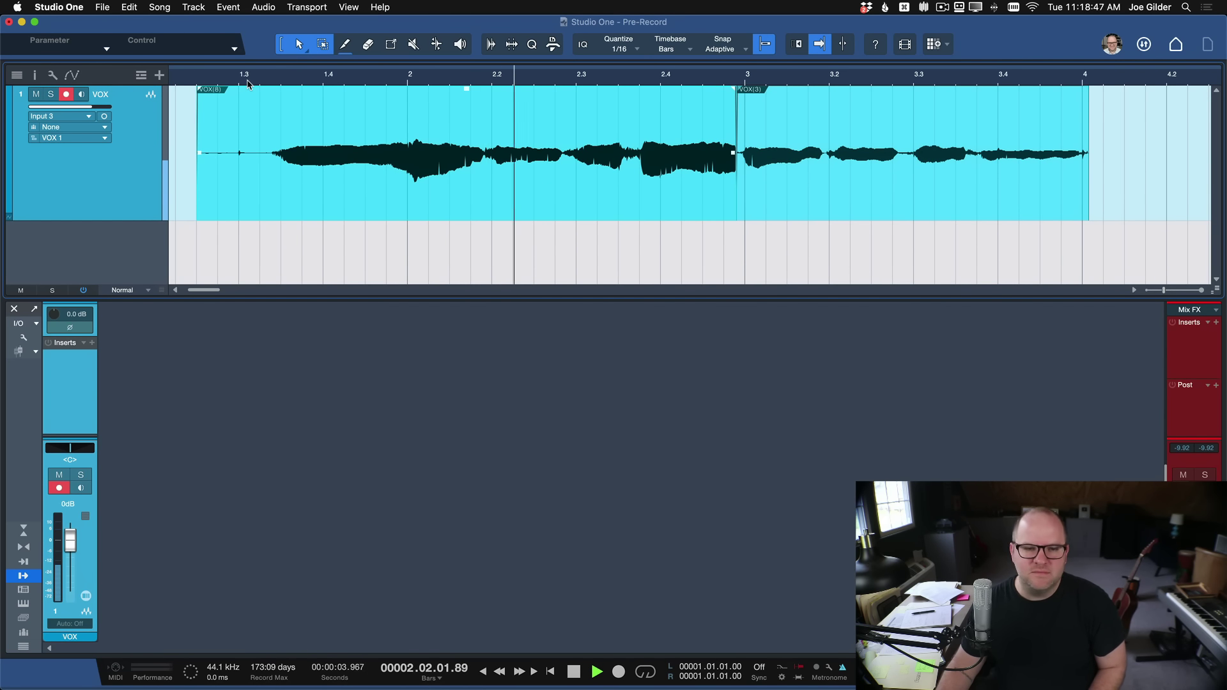
key("space")
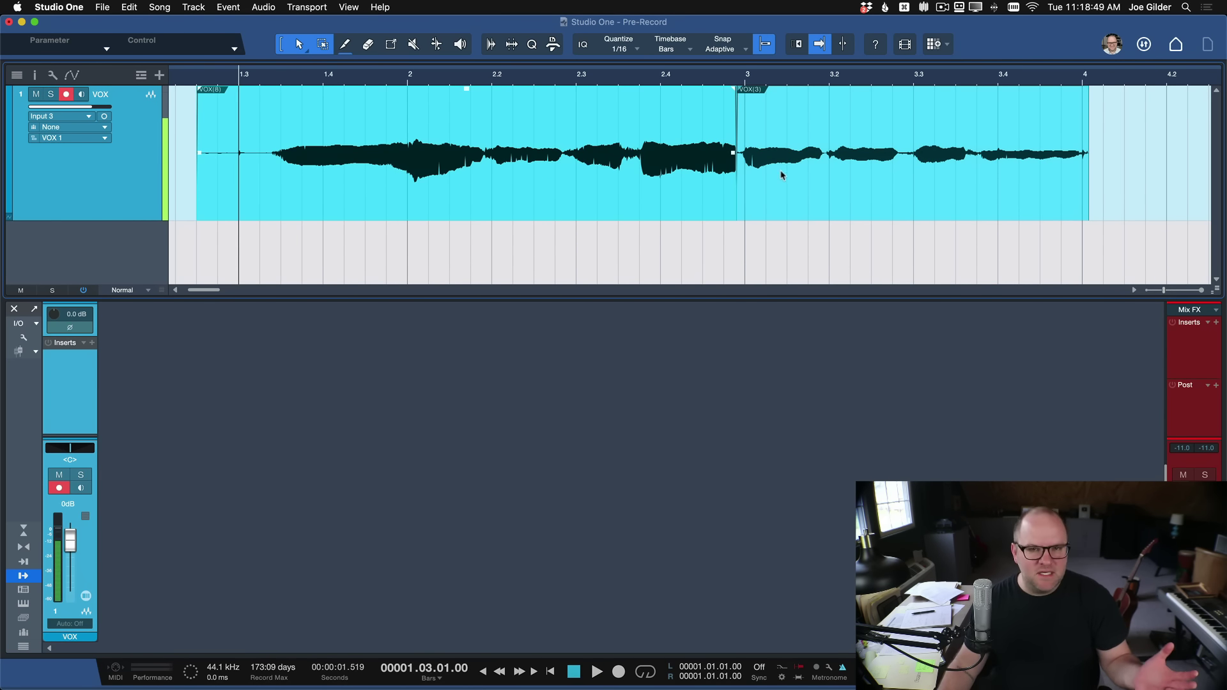
key("w")
key("w")
key("w")
key("w")
key("w")
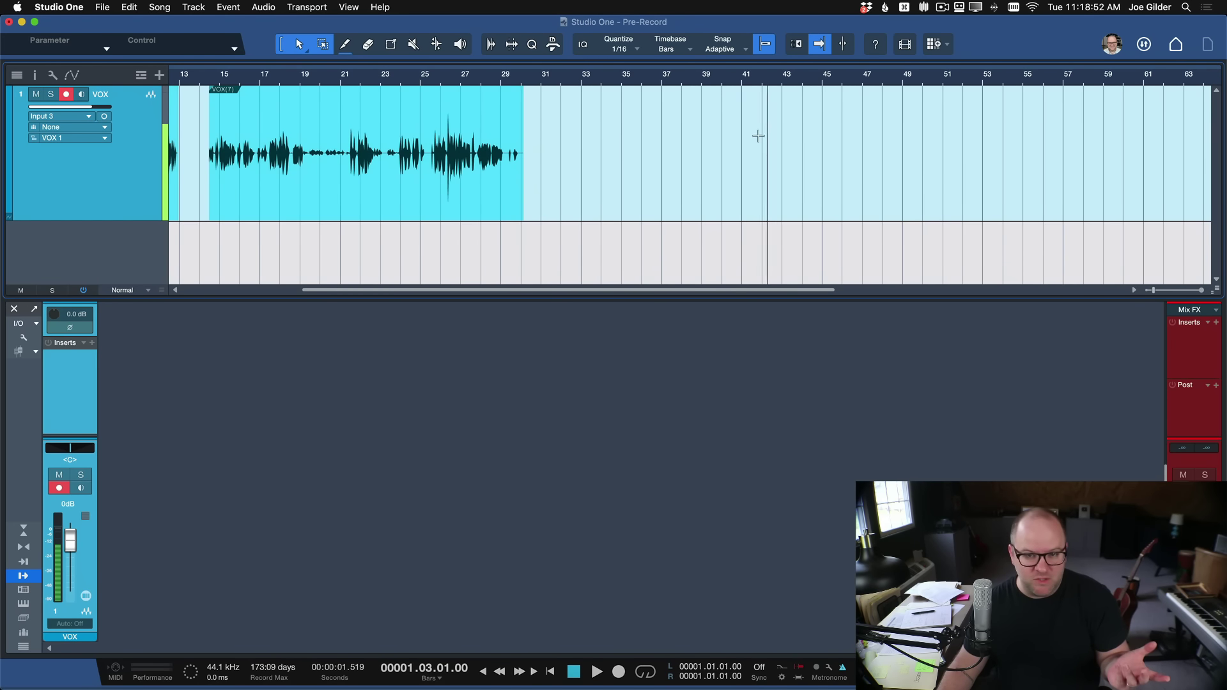
Record a brief VOX(9) take at bar 41.
left_click(743, 81)
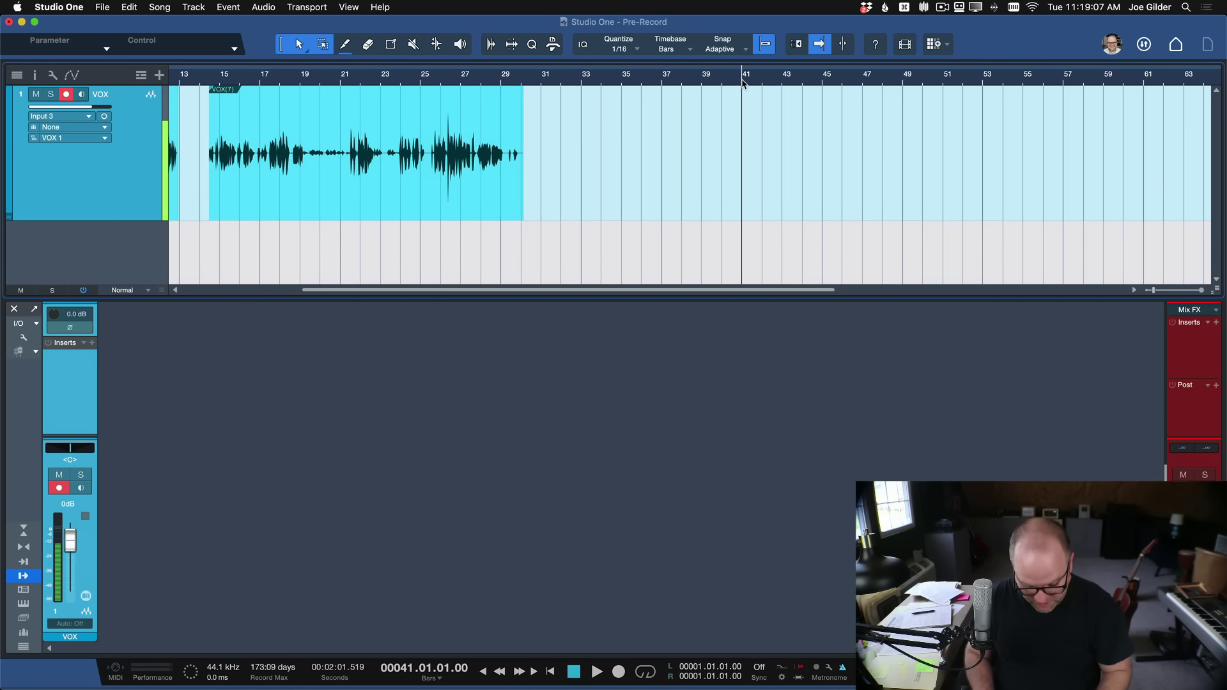
key("KP_Multiply")
key("space")
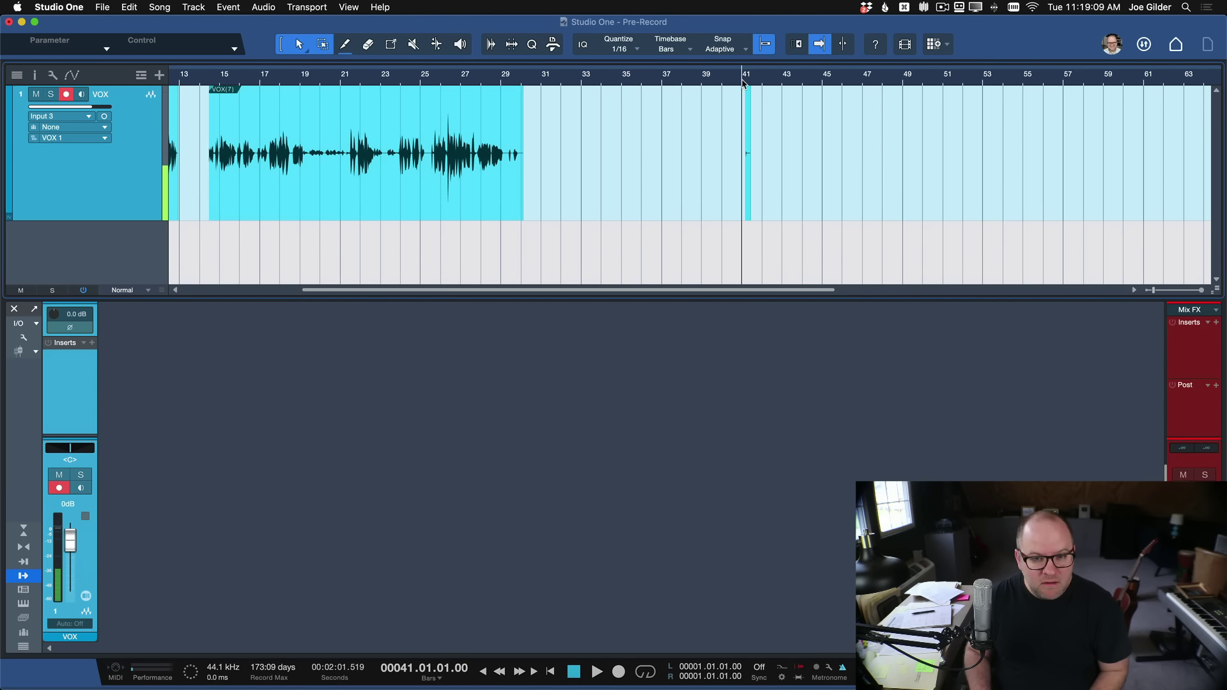
Extend VOX(9)'s start back to about bar 36 and audition it from bar 38.
key("e")
key("e")
key("e")
left_click_drag(806, 153, 343, 128)
left_click(566, 75)
key("space")
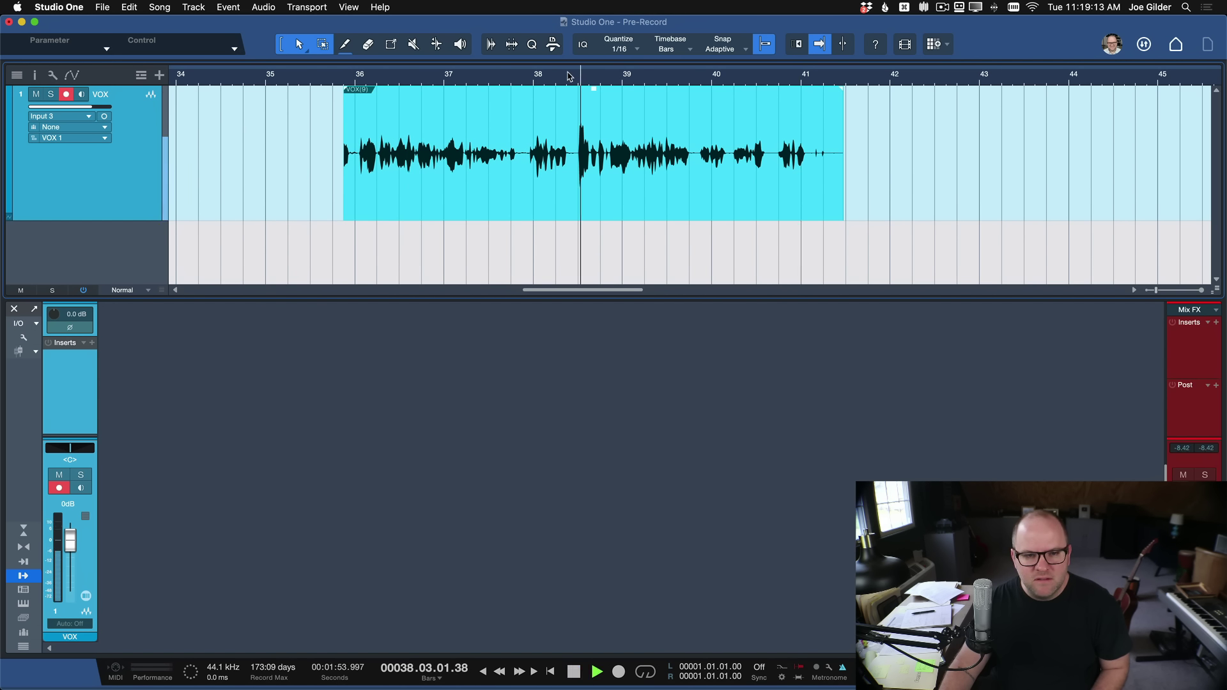
key("space")
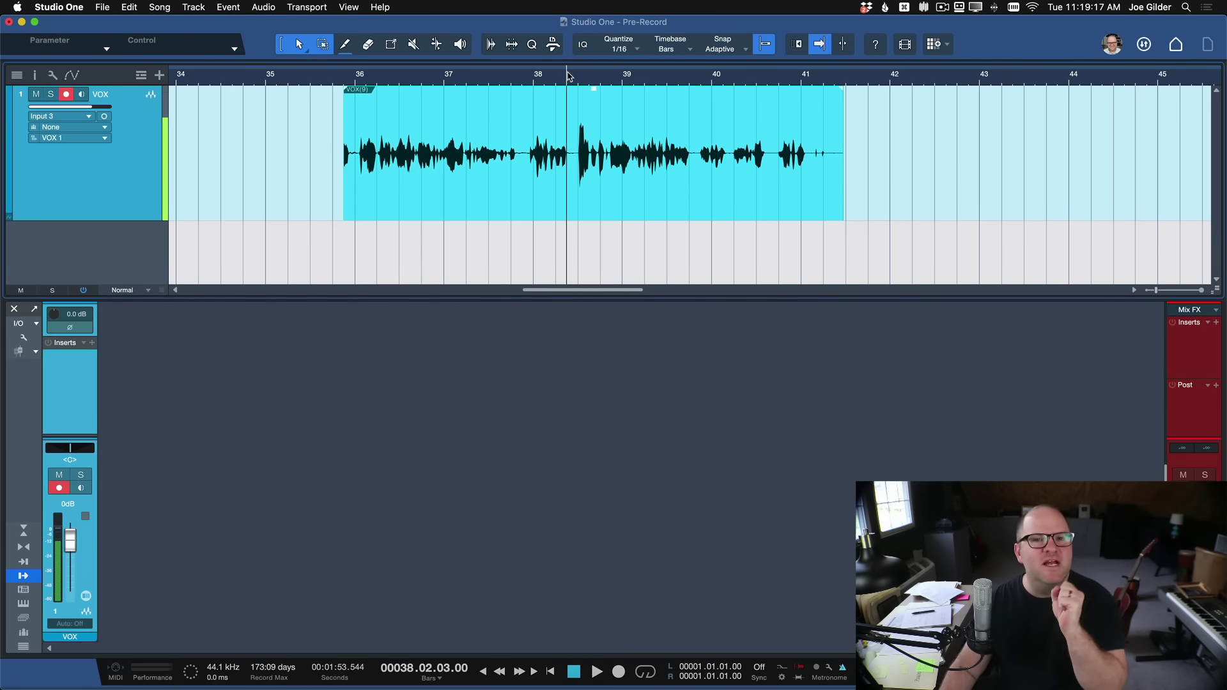
key("w")
key("w")
key("w")
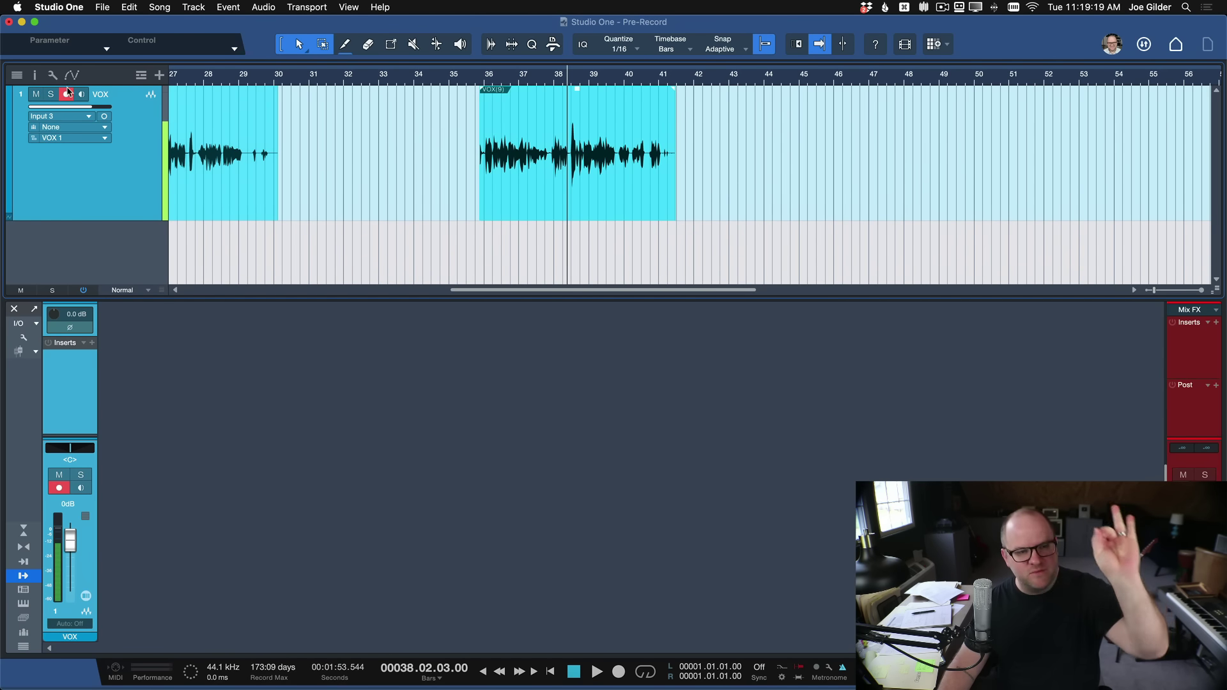
Zoom out to show all VOX takes across bars 1–41, and toggle the VOX track's record arm.
key("w")
key("w")
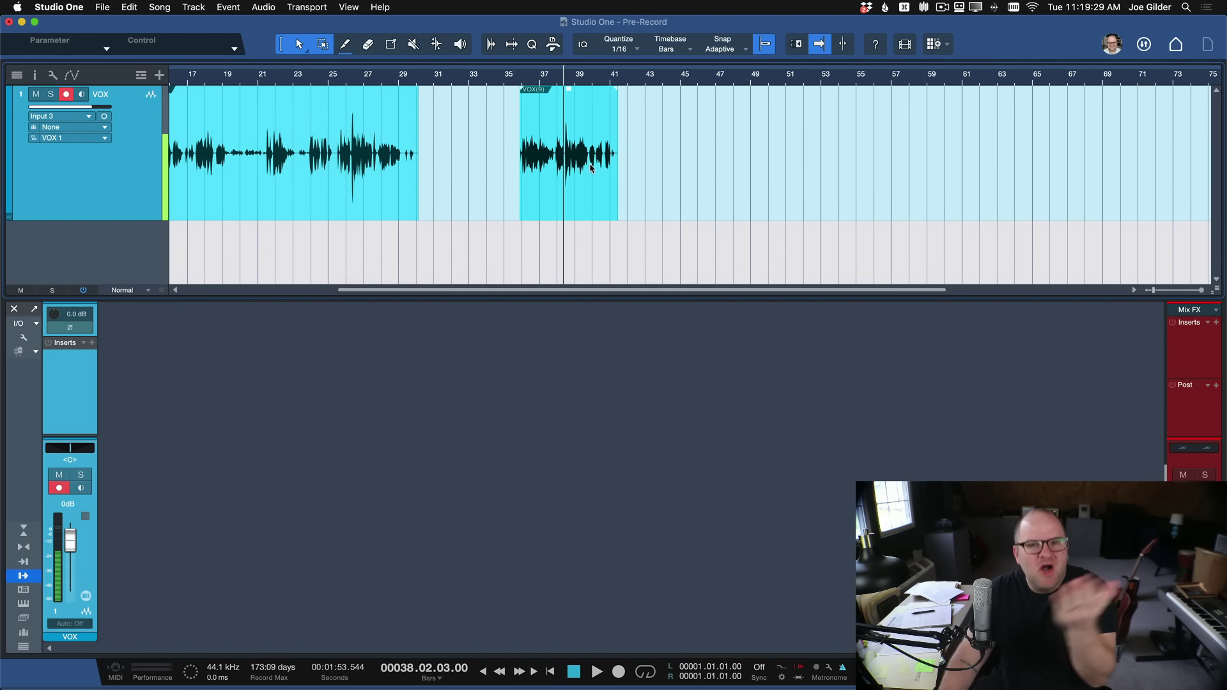
key("w")
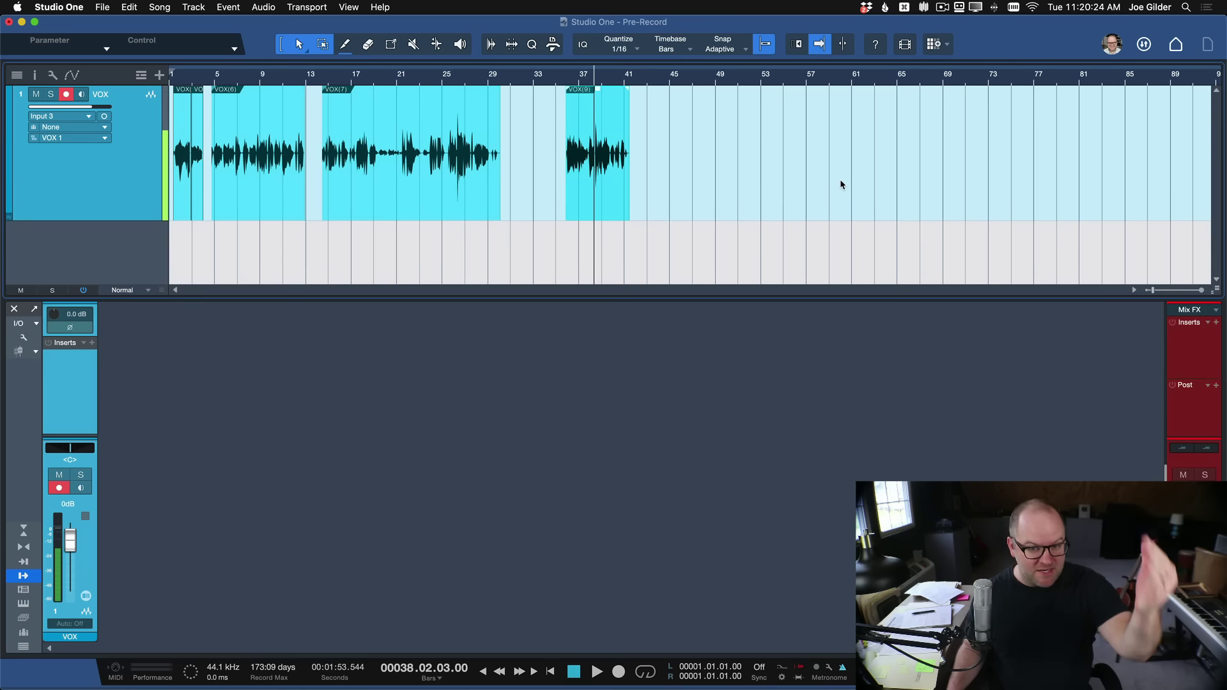
left_click(67, 95)
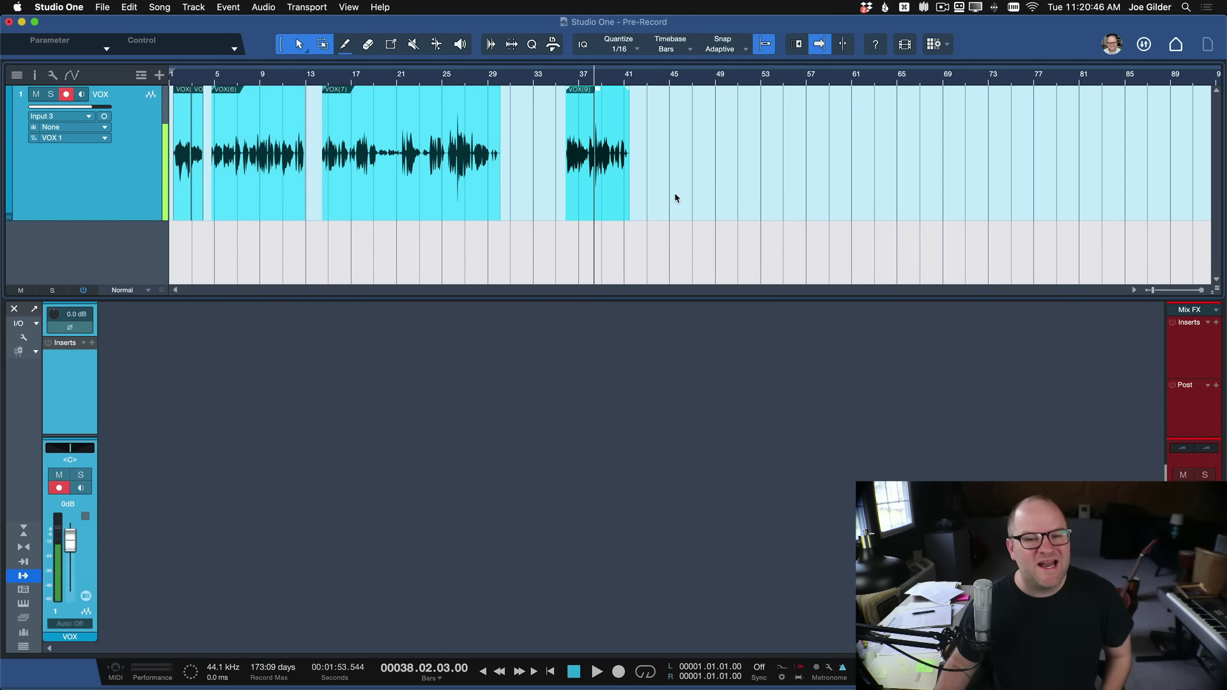
Record a brief new VOX take starting at bar 57.
left_click(807, 76)
key("KP_Multiply")
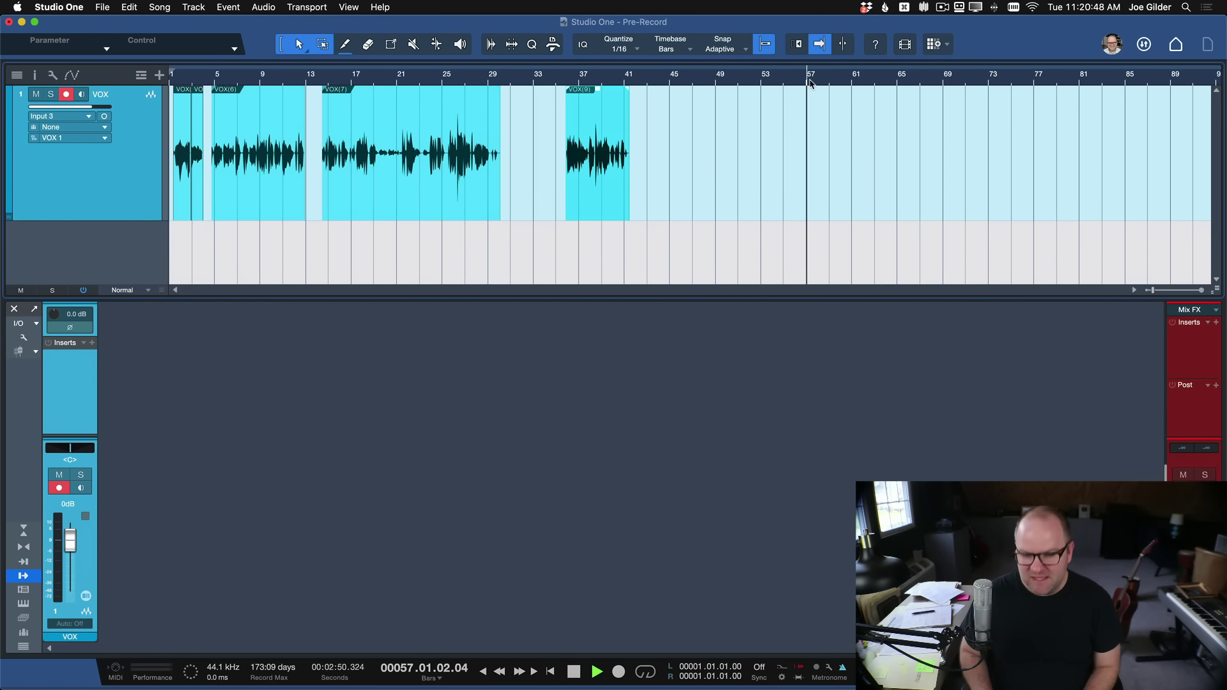
key("space")
Extend VOX(10)'s start back to about bar 49, play it from bar 52.8, then zoom out fully.
key("e")
key("e")
key("e")
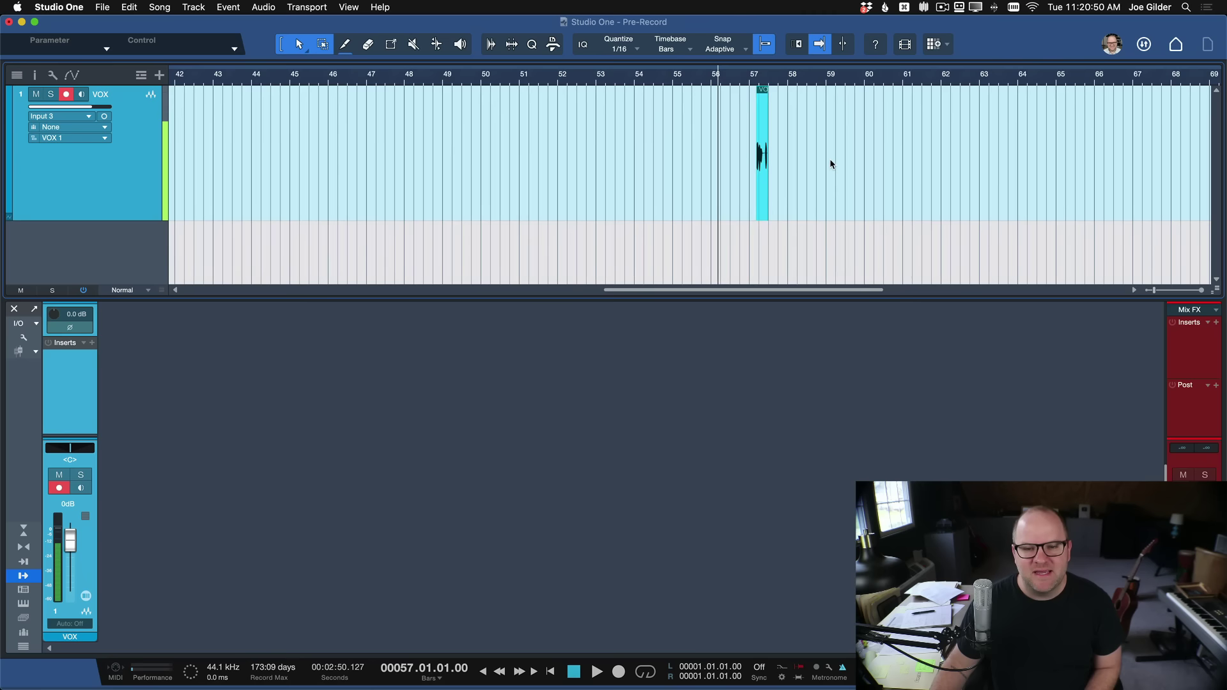
left_click_drag(414, 164, 304, 164)
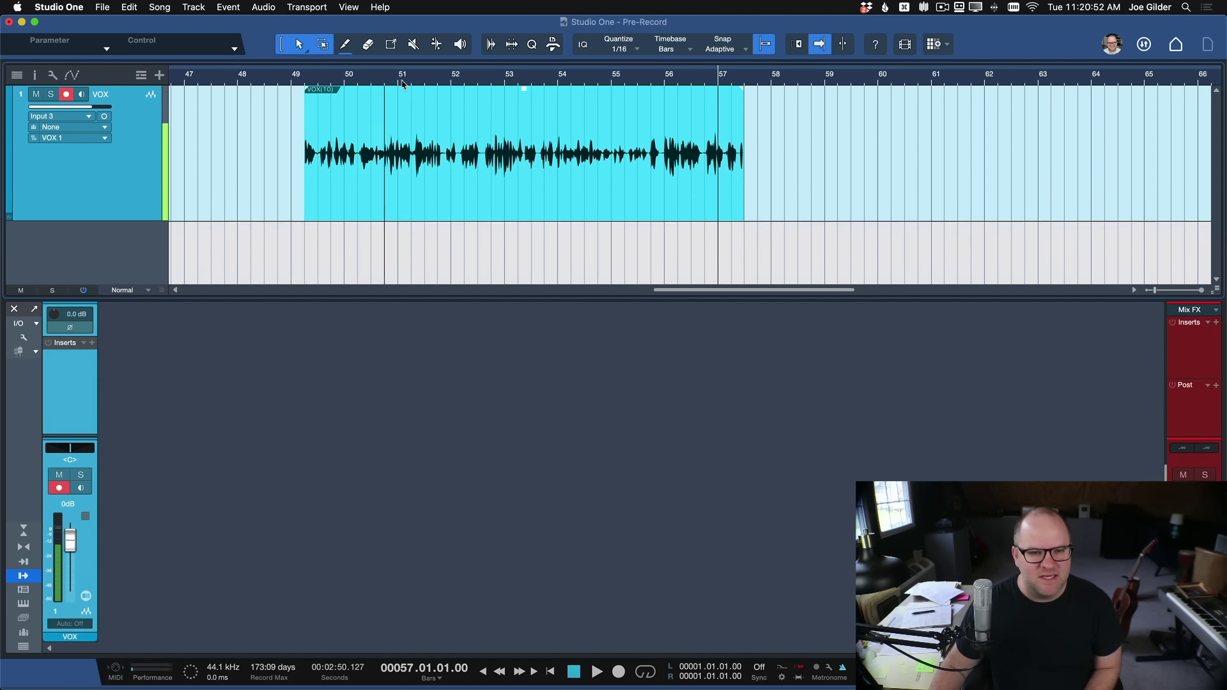
key("space")
left_click(489, 78)
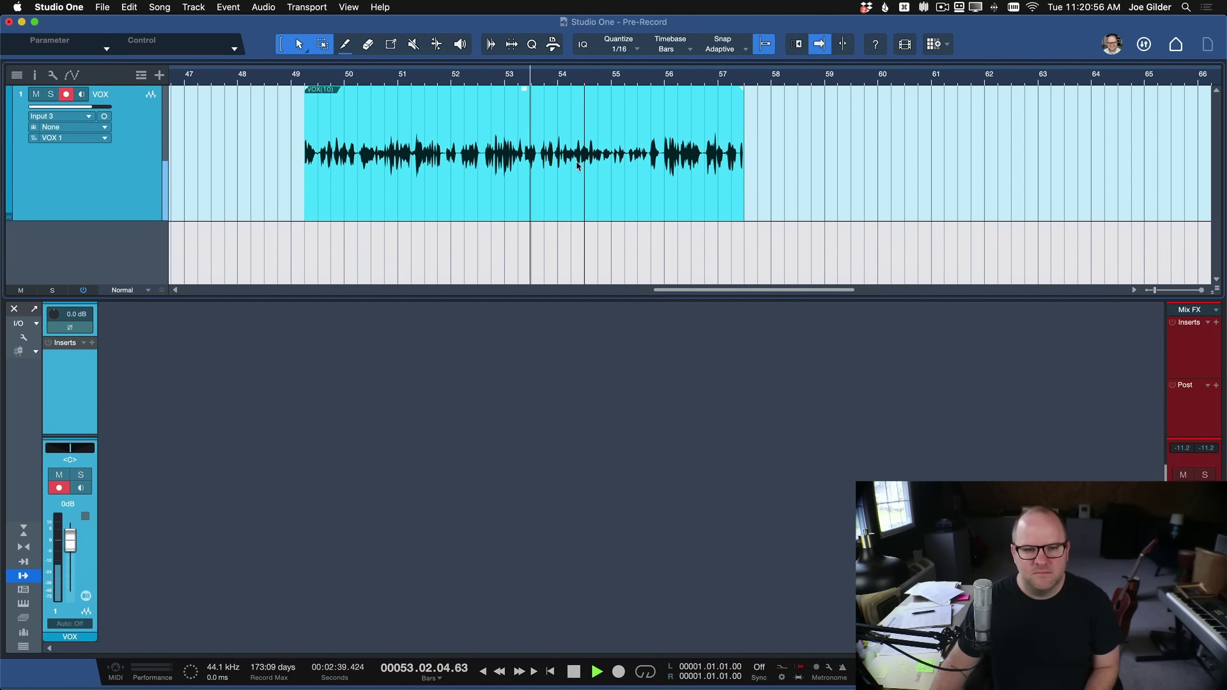
key("space")
key("w")
key("w")
key("w")
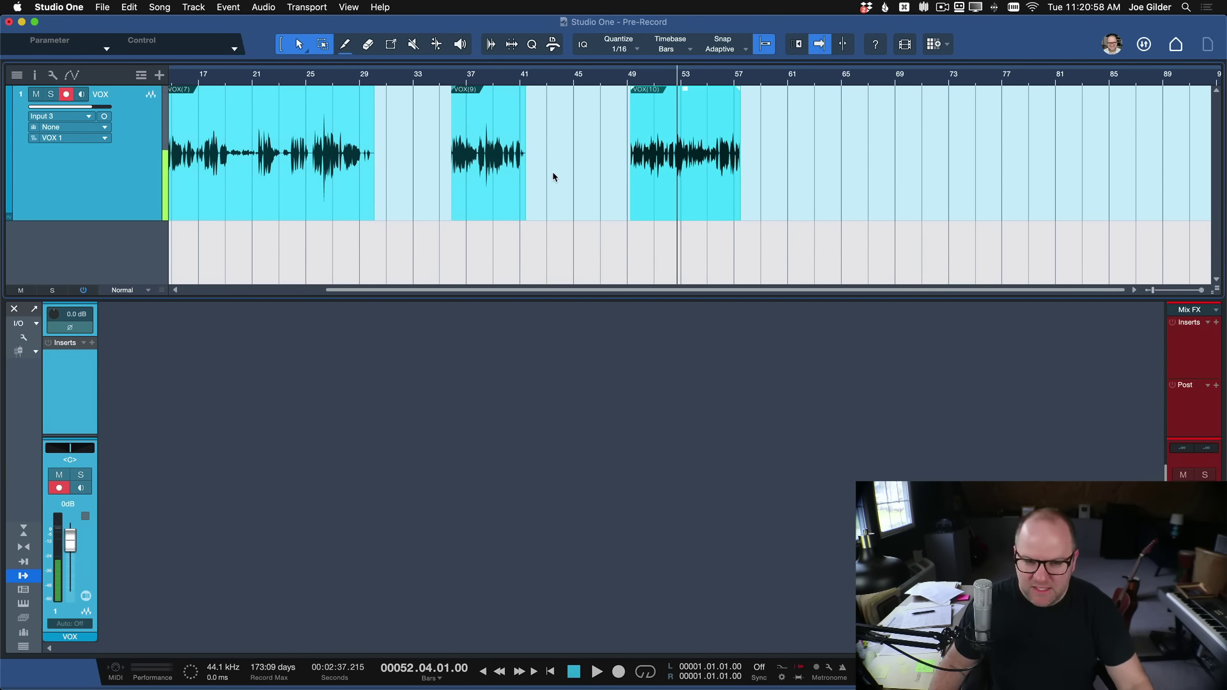
key("w")
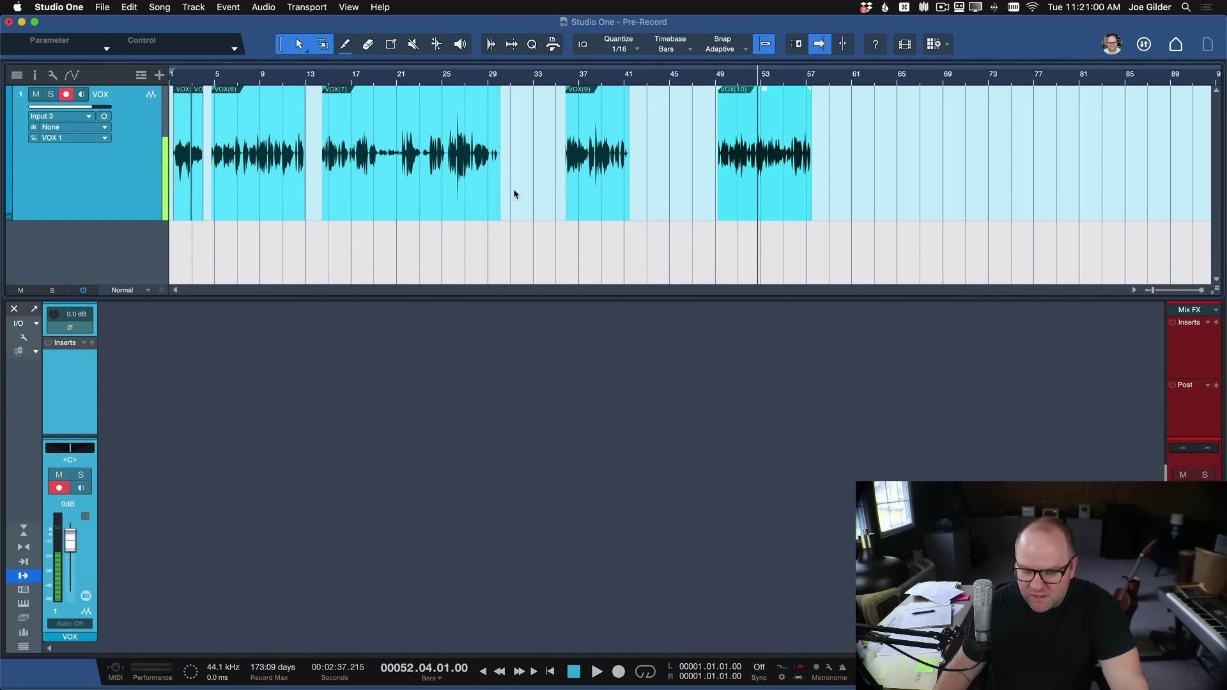
key("super+comma")
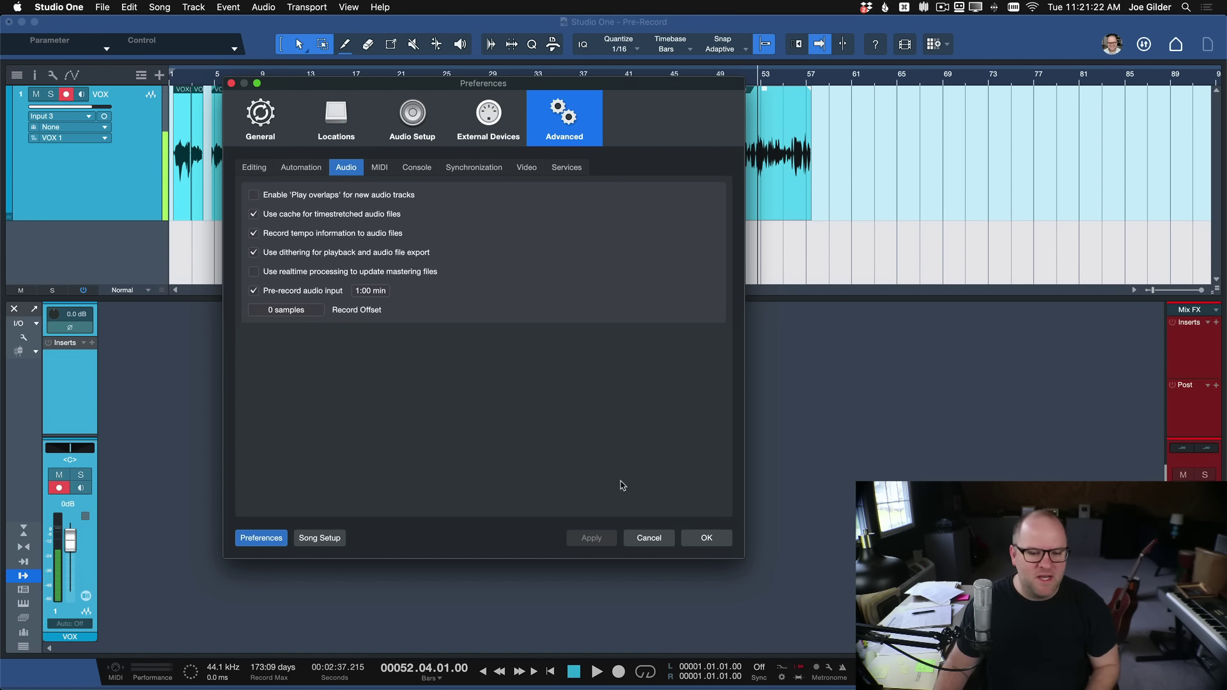
left_click(658, 536)
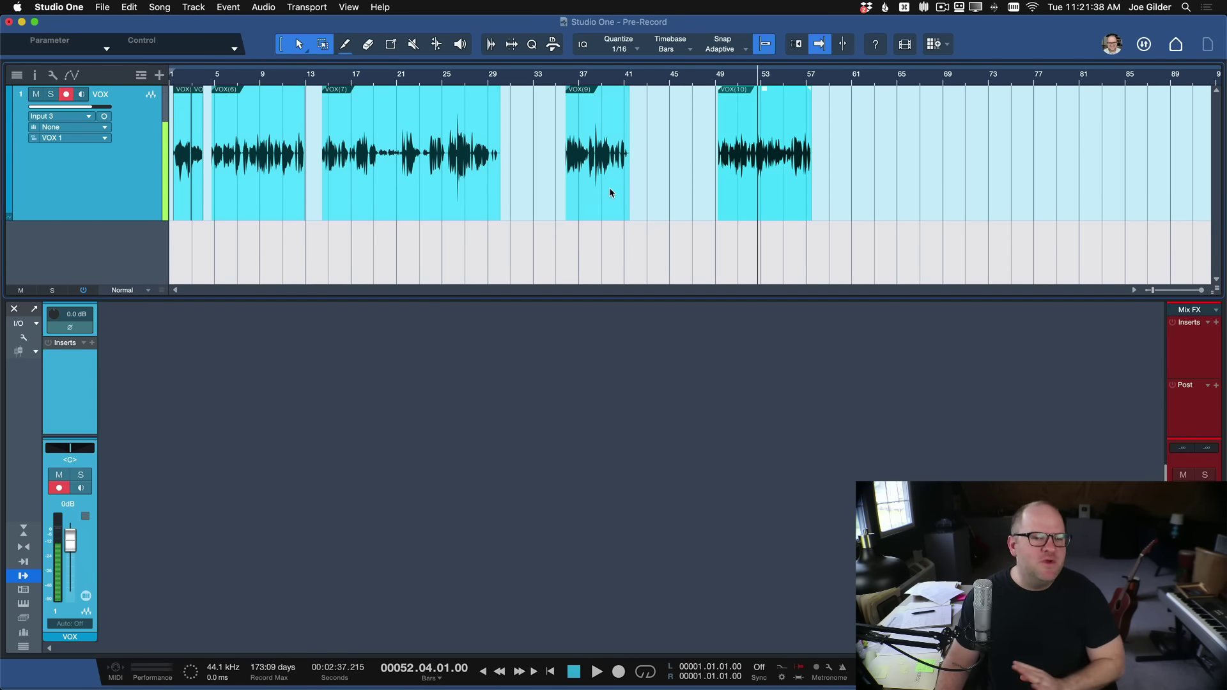
scroll(592, 186, "up", 4)
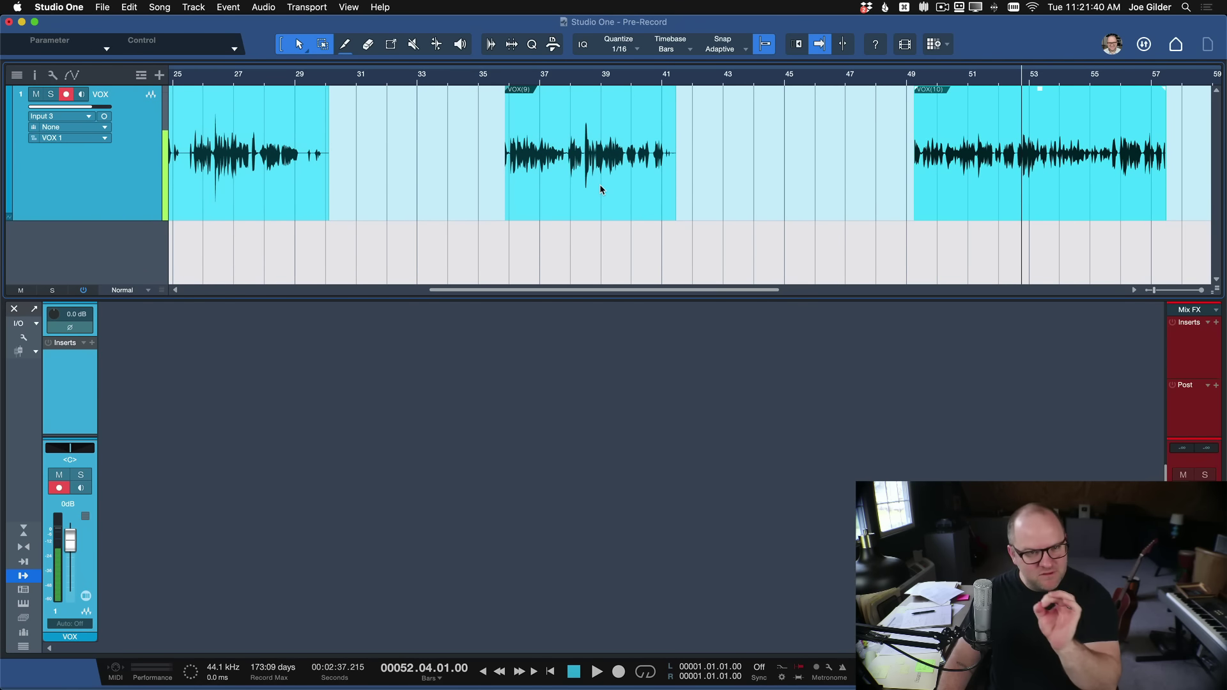